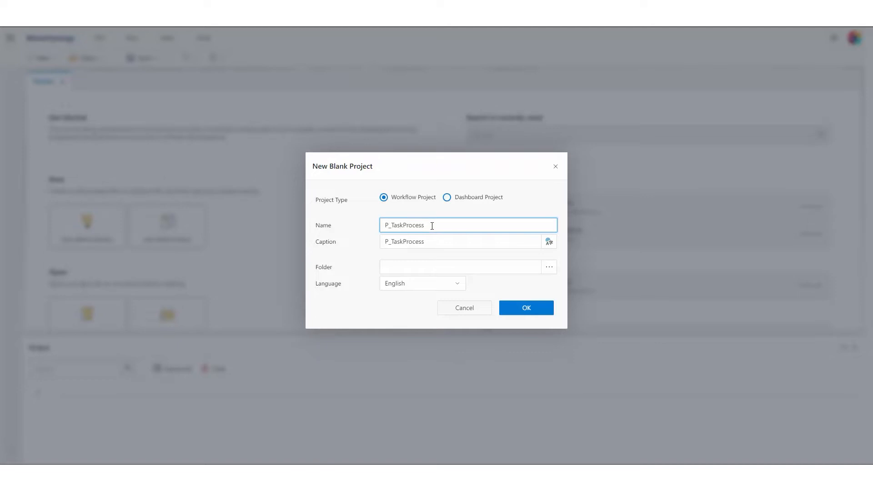
Select the new workflow project's auto-filled caption text so it can be replaced.
left_click_drag(425, 241, 377, 245)
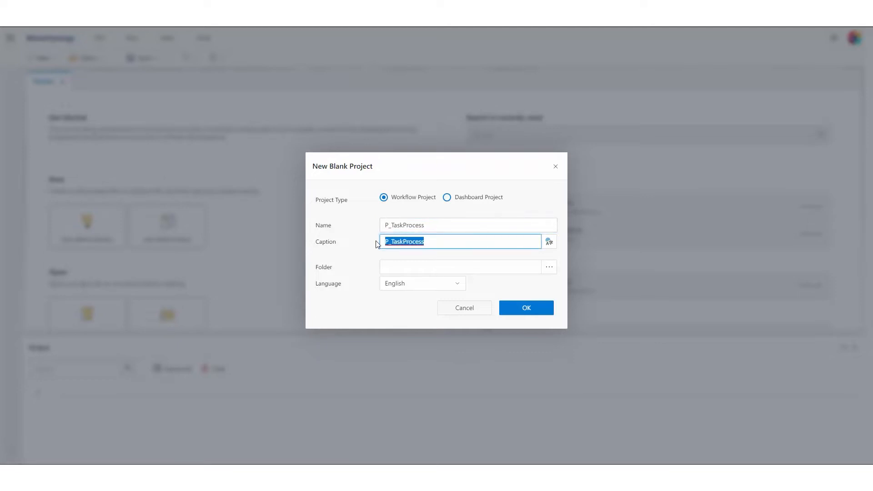
Caption the project Task Process, place it in the Projects (Taha) folder, and create it.
type("Ta")
left_click(550, 272)
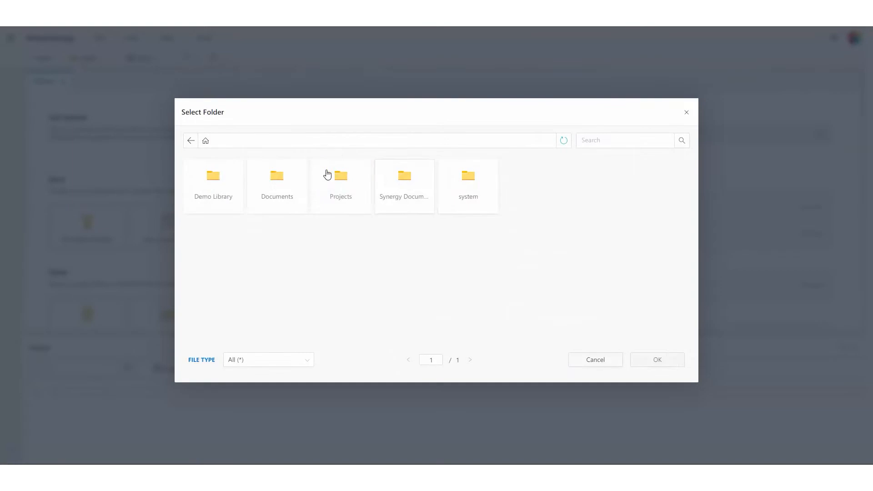
left_click(339, 178)
double_click(338, 179)
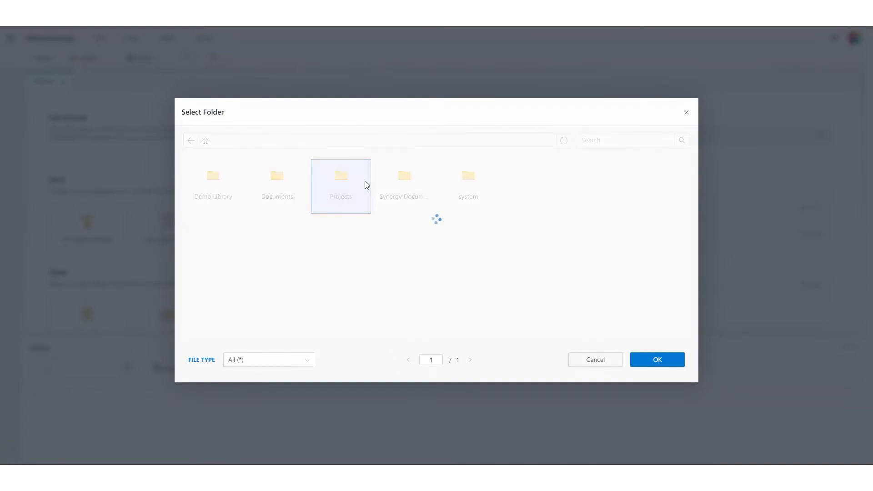
left_click(594, 248)
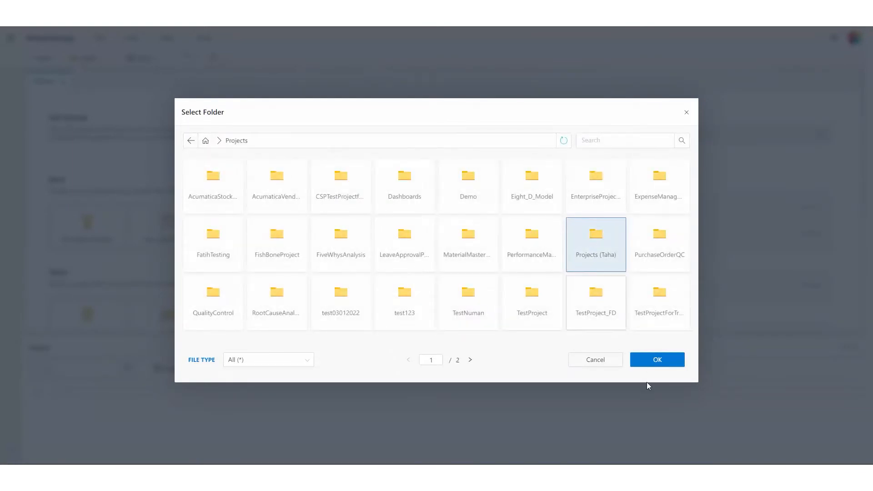
left_click(651, 368)
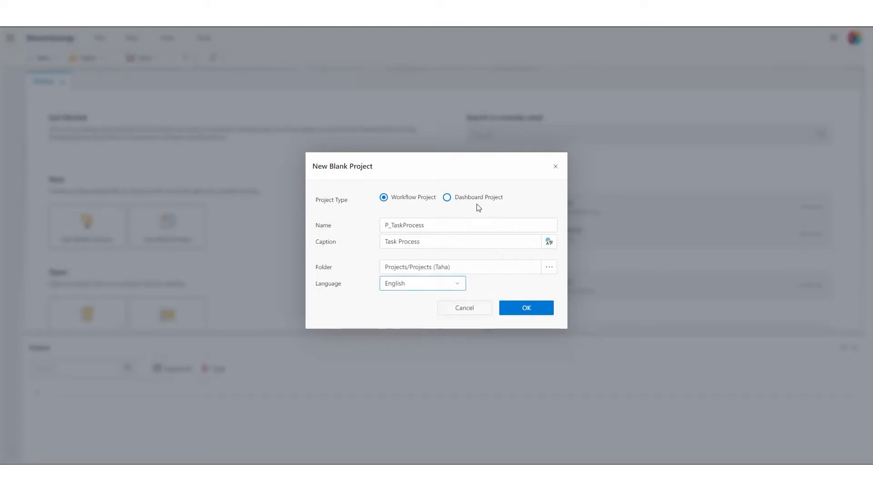
left_click(526, 312)
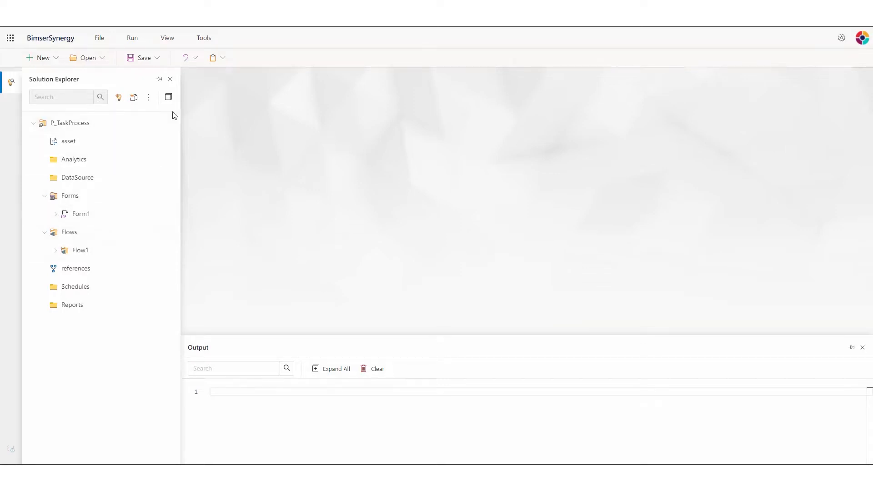
Open Form1 and change its caption from Form1 to Task Process.
double_click(99, 215)
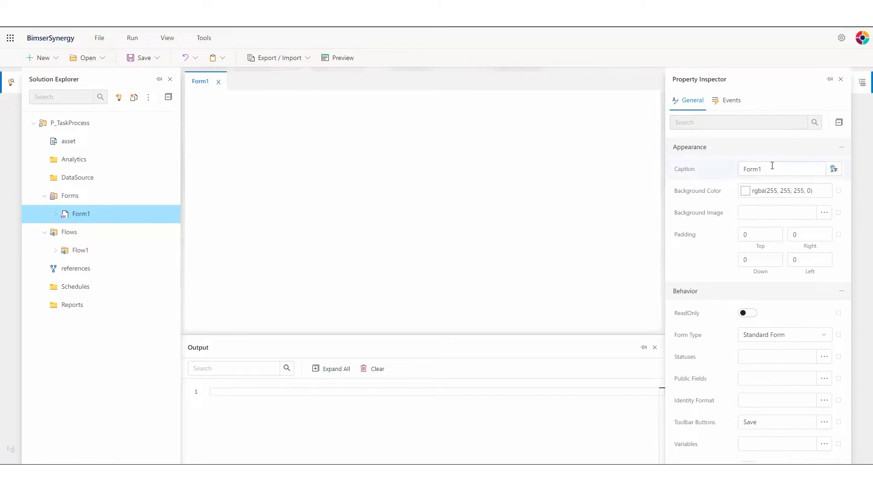
left_click_drag(772, 169, 732, 168)
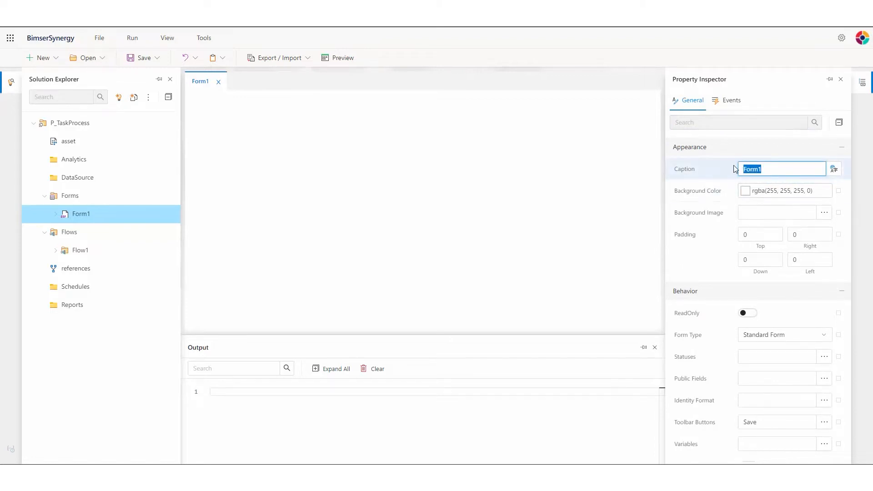
type("Task Process")
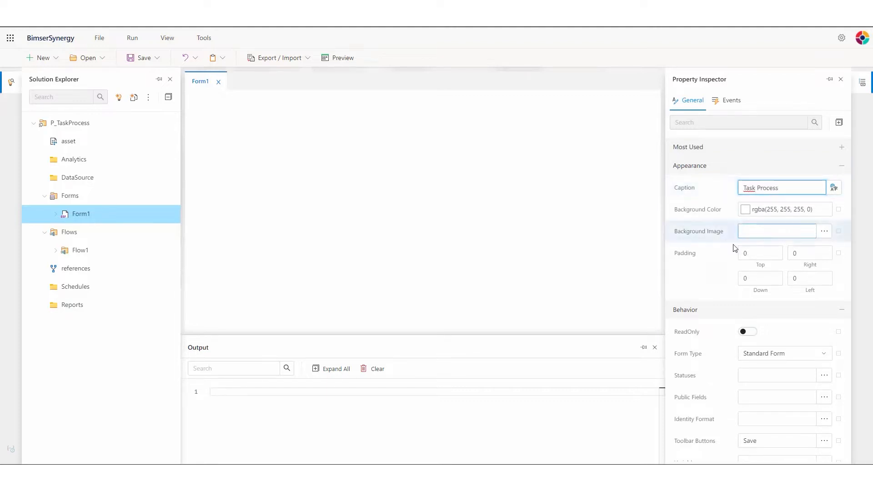
left_click(505, 236)
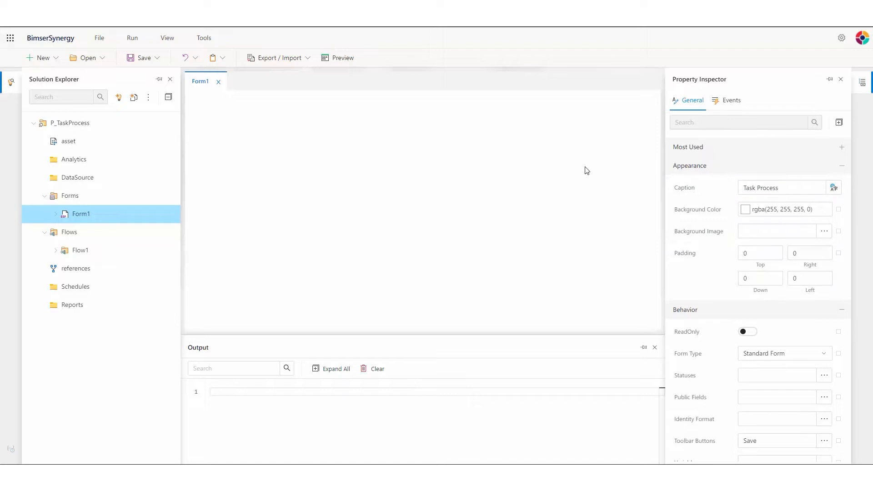
left_click(168, 38)
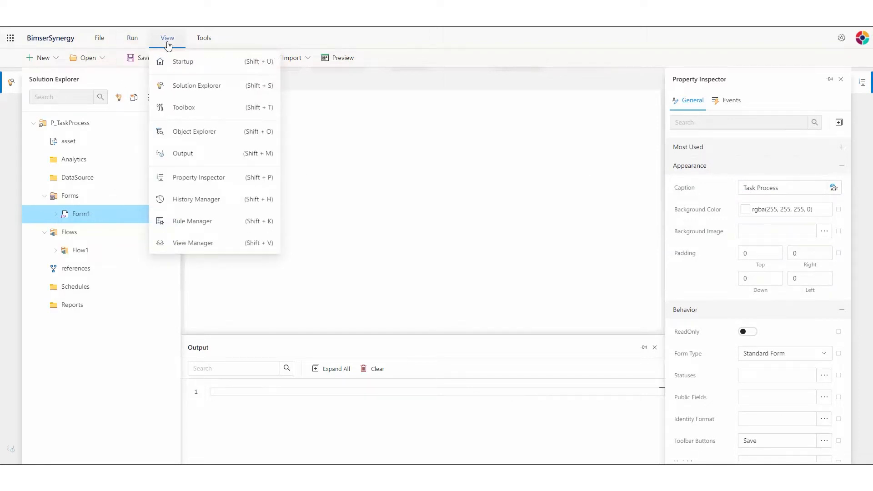
Search the Toolbox for 'meta' and drop two UserMetadata fields side by side onto Form1.
left_click(183, 109)
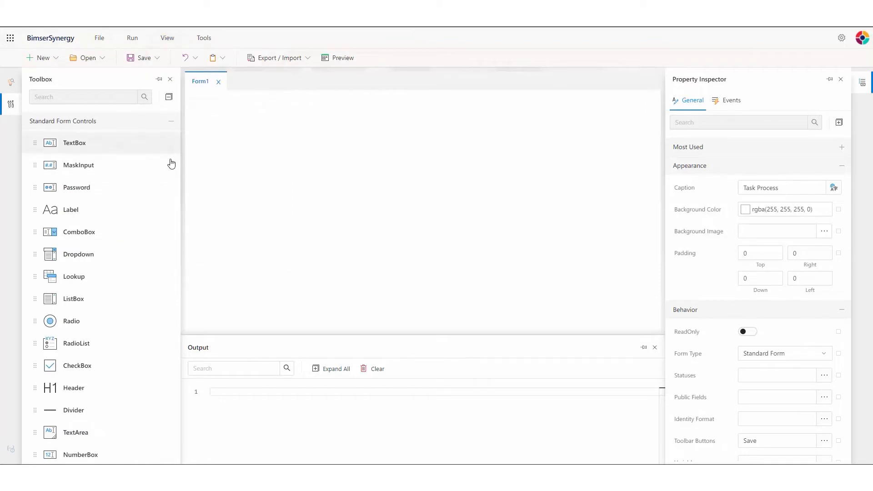
scroll(156, 206, "down", 2)
left_click_drag(177, 190, 186, 165)
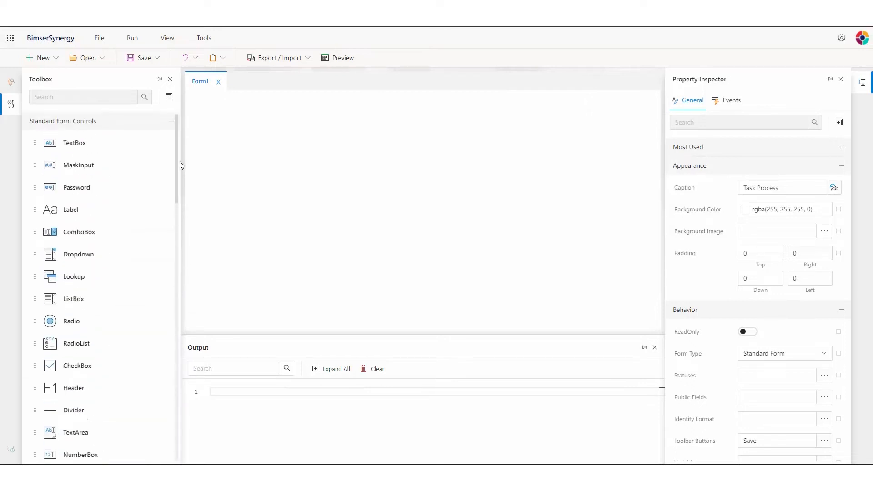
left_click(101, 100)
type("meta")
left_click_drag(88, 143, 271, 111)
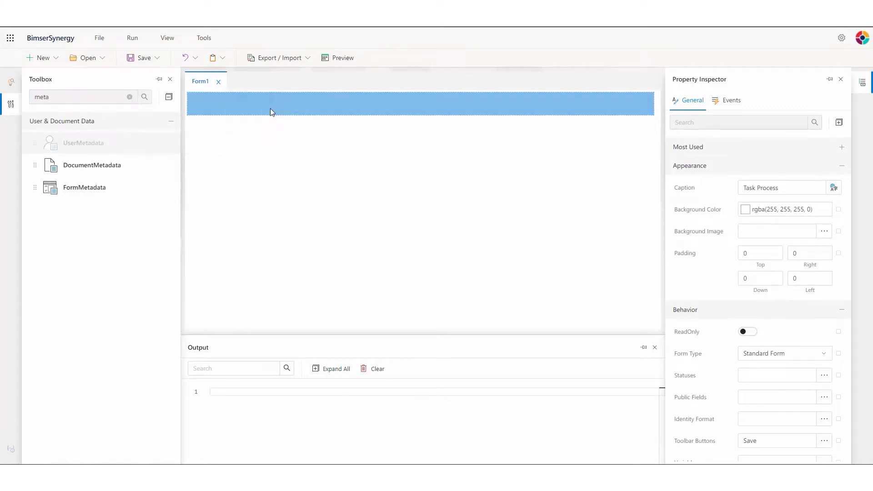
left_click_drag(66, 145, 531, 113)
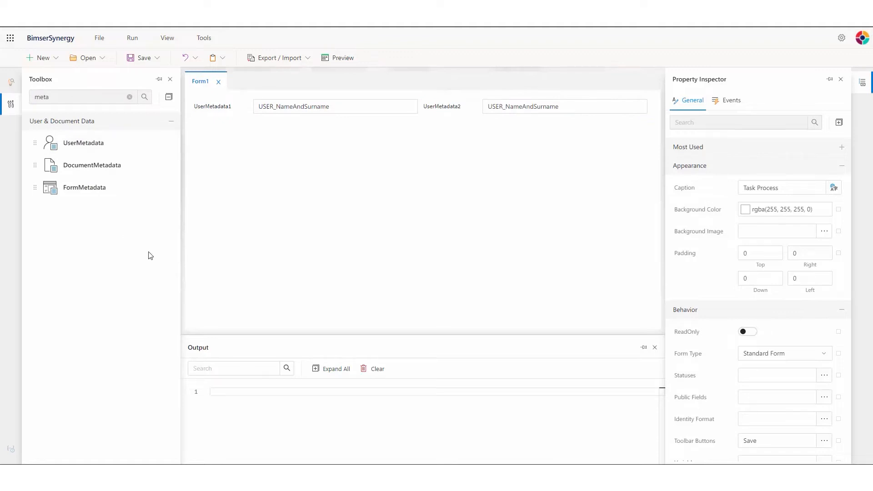
Caption UserMetadata1 'Name Surname' in bold, keeping its NameAndSurname metadata type.
left_click(353, 108)
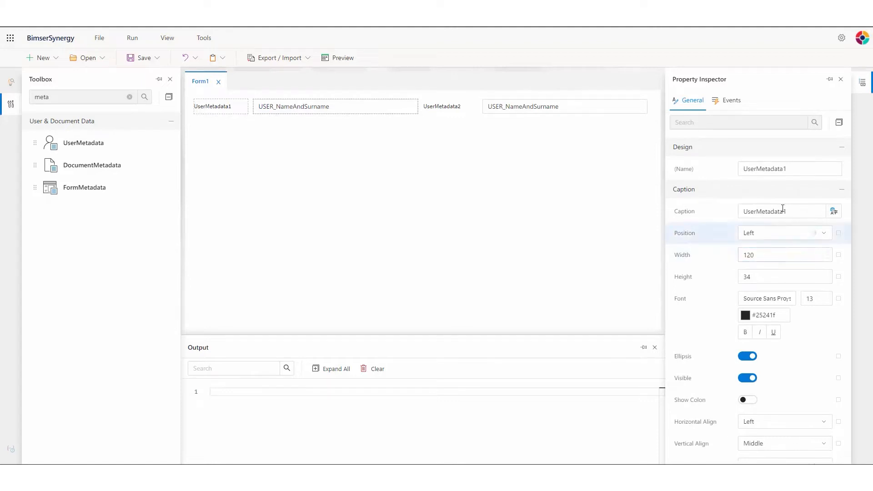
left_click_drag(796, 210, 737, 210)
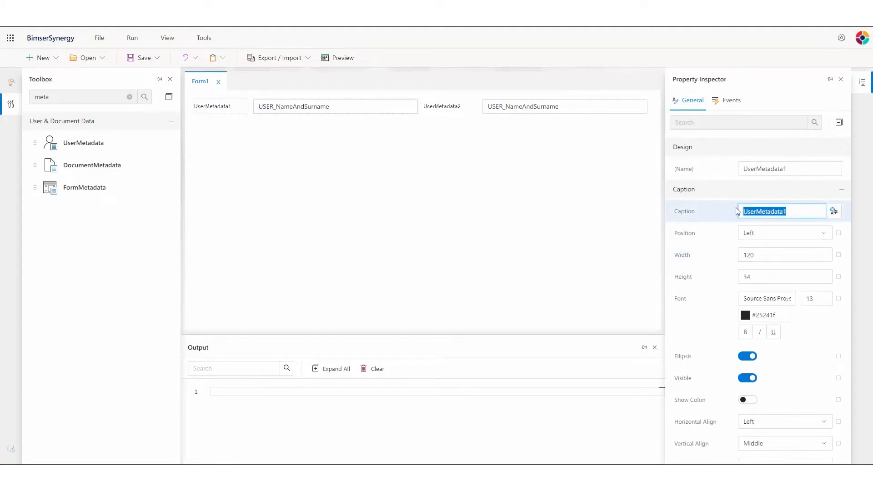
type("Name Surname")
left_click(749, 354)
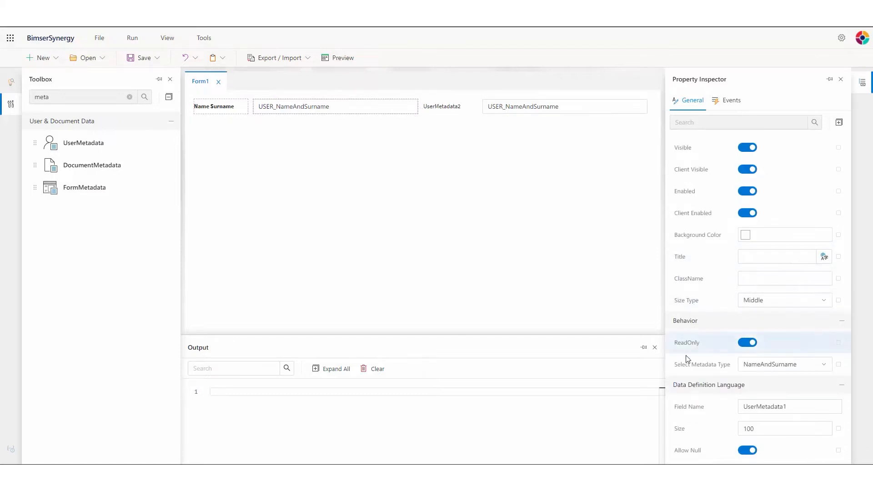
mouse_move(712, 368)
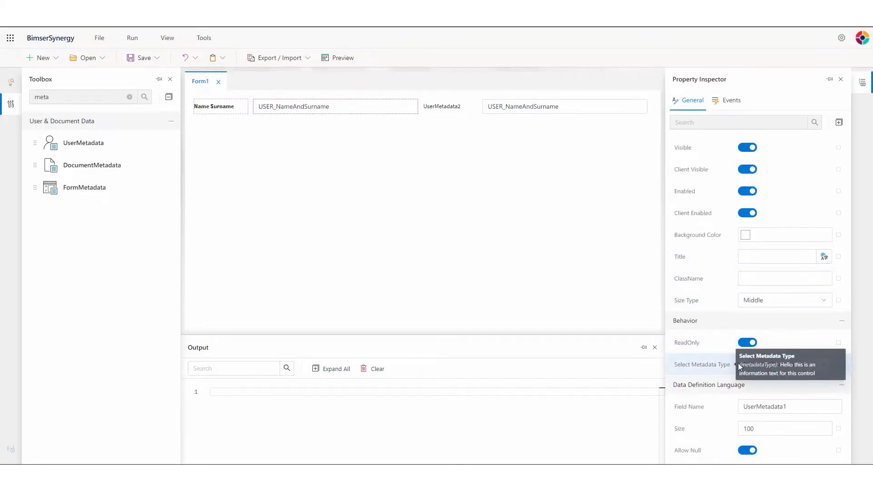
left_click(822, 366)
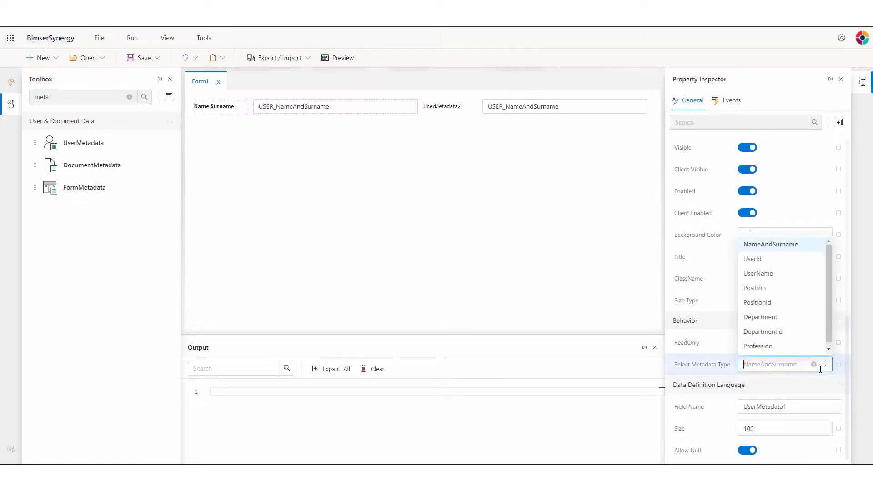
mouse_move(827, 276)
left_mouse_down()
mouse_move(829, 286)
mouse_move(828, 267)
left_mouse_up()
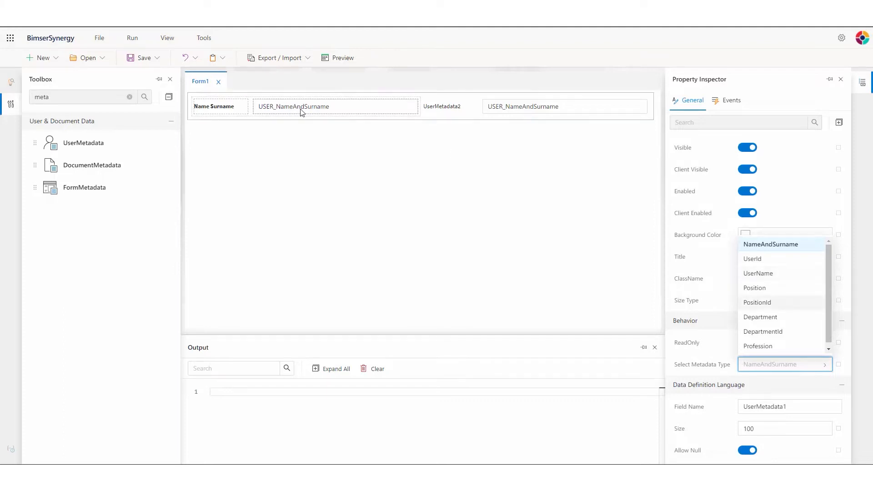
left_click(775, 247)
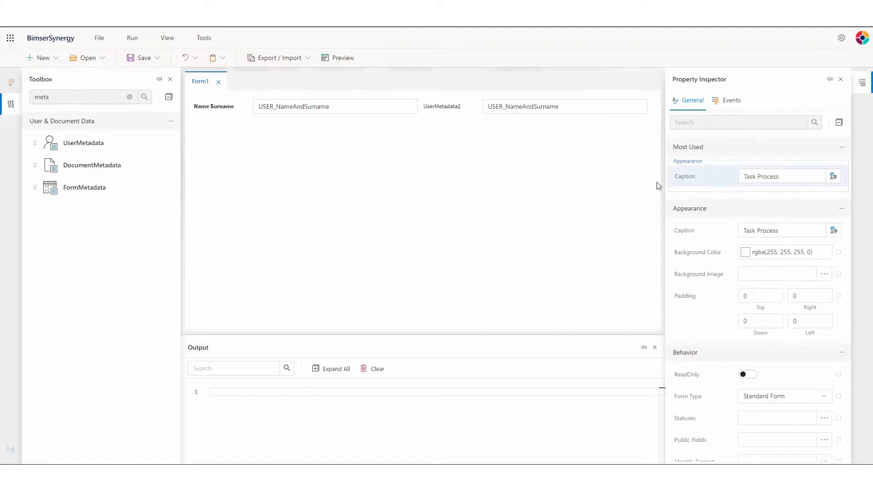
Caption UserMetadata2 'Profession' in bold and set its metadata type to Profession.
left_click(550, 111)
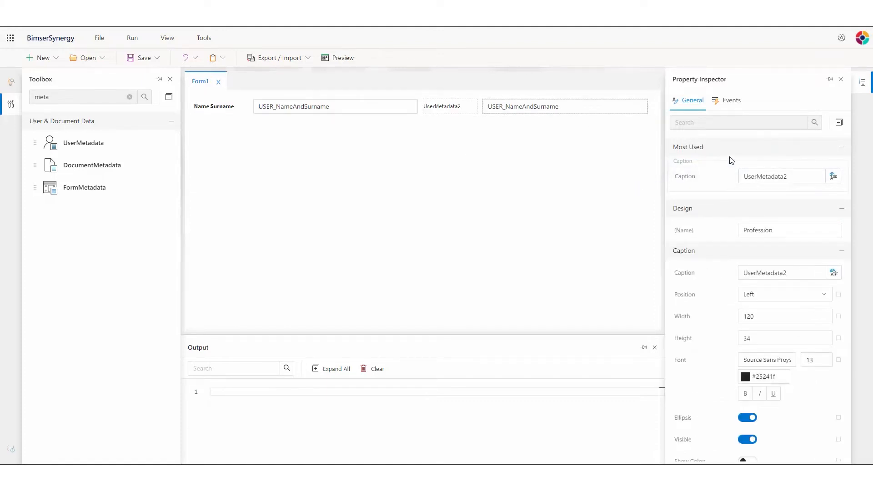
left_click(804, 181)
left_click_drag(790, 181, 739, 178)
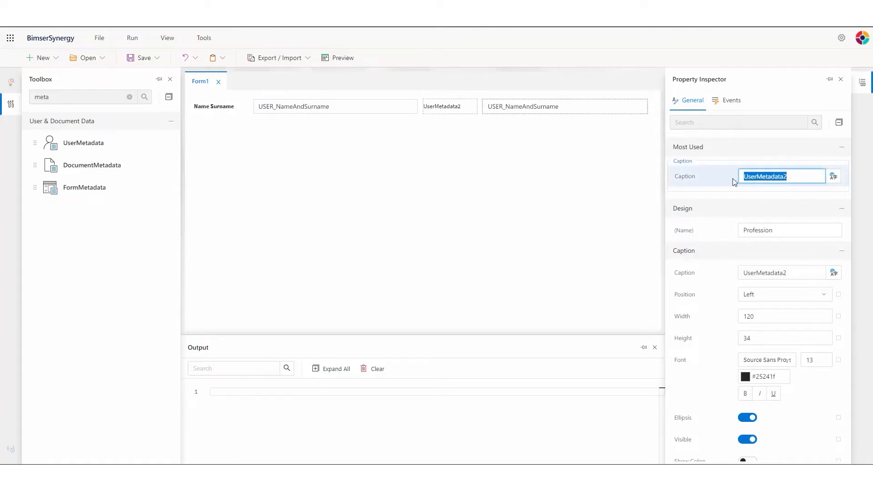
type("Profession")
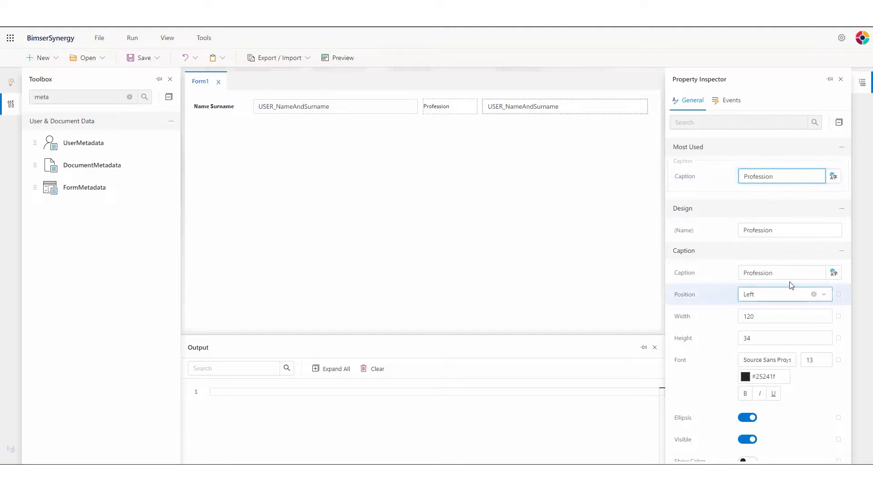
left_click(744, 393)
scroll(747, 273, "down", 7)
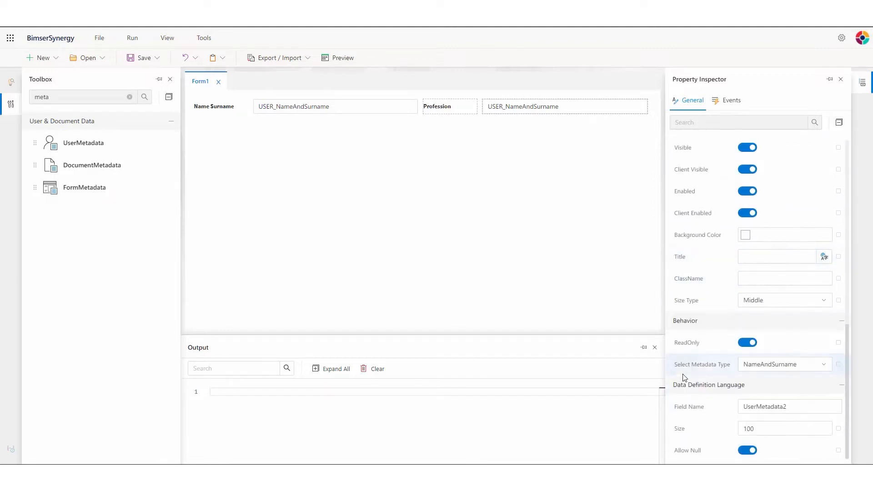
left_click(818, 364)
left_click(775, 347)
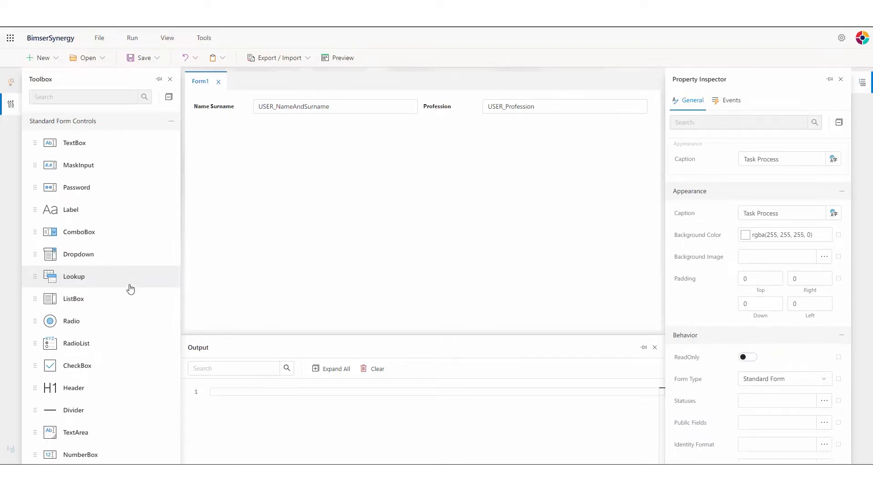
Add a combo box below the metadata fields, captioned 'Responsible Employee' in bold.
left_click_drag(111, 232, 392, 129)
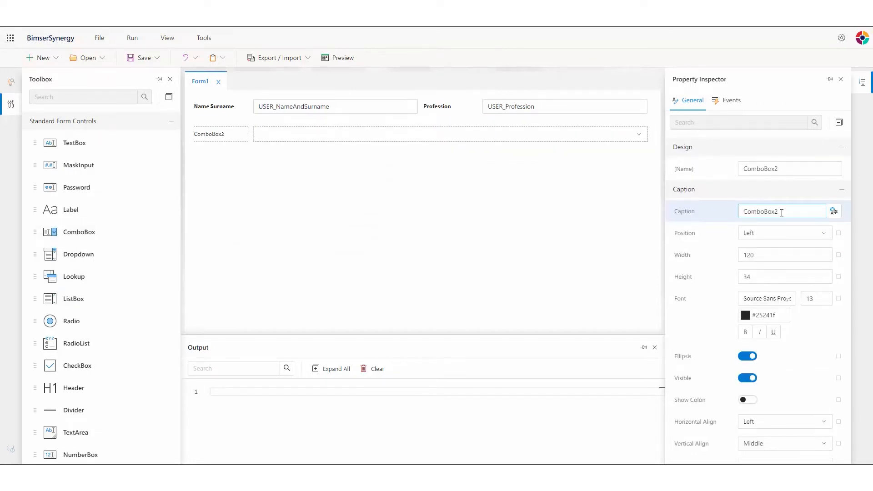
left_click_drag(788, 210, 746, 209)
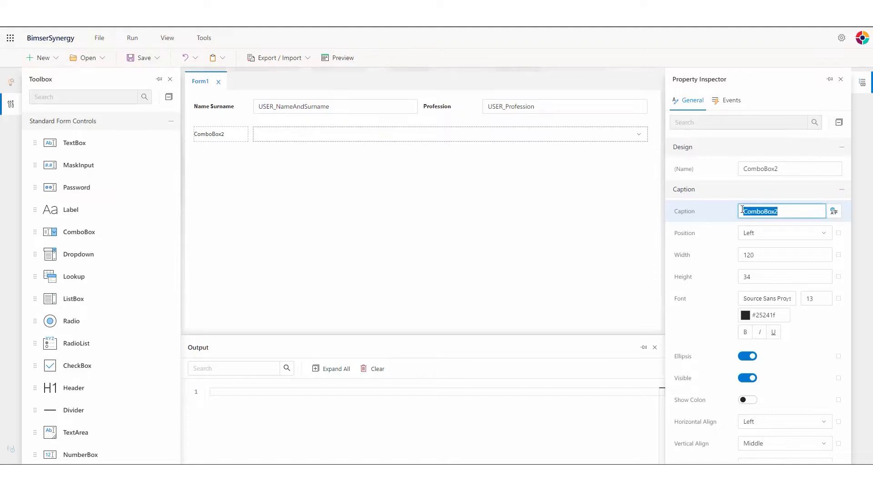
type("Responsible Emplo")
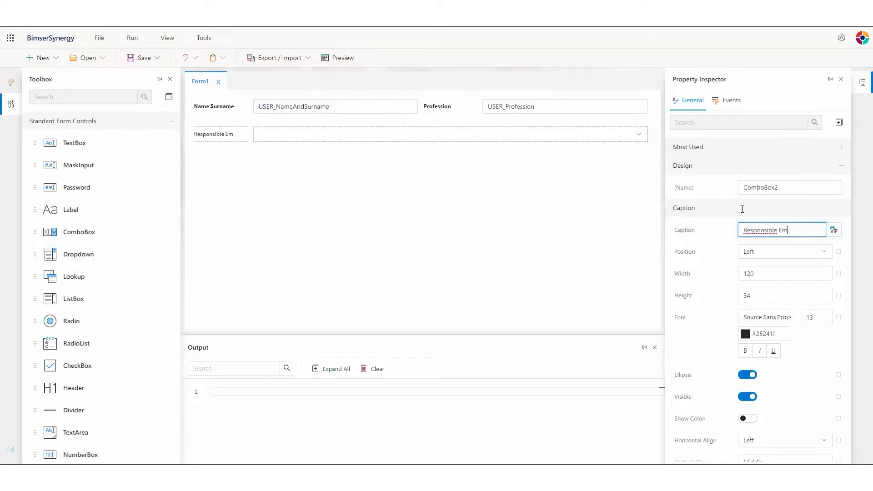
type("yee")
left_click(745, 350)
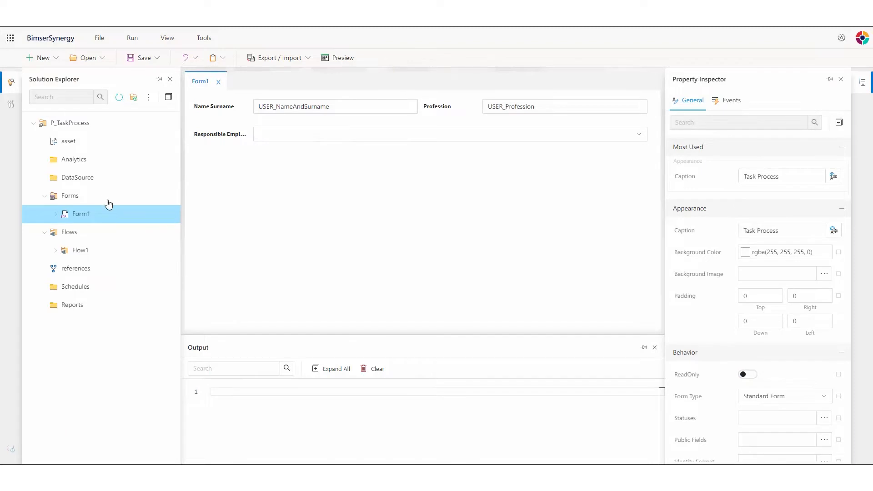
right_click(94, 181)
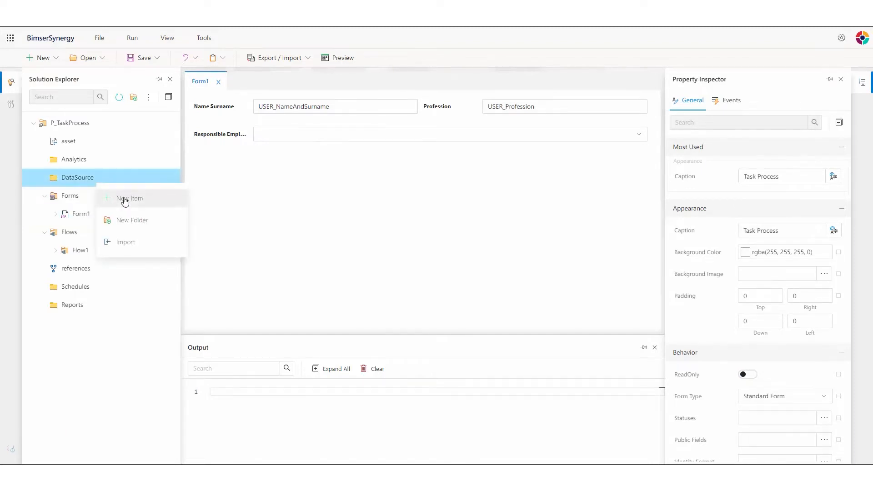
Create a new MSSQL Query data source item named AuthorizedEmployee.
left_click(124, 199)
left_click(332, 156)
left_click(346, 335)
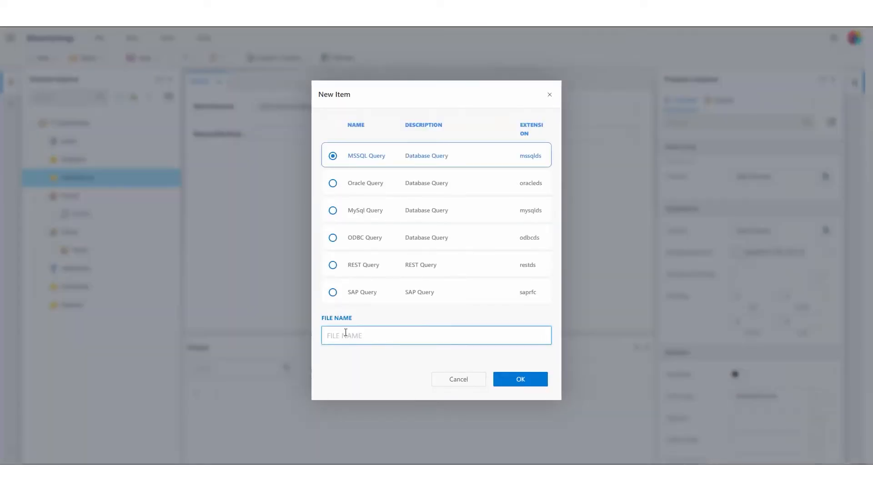
type("AuthorizedEmployee")
left_click(533, 386)
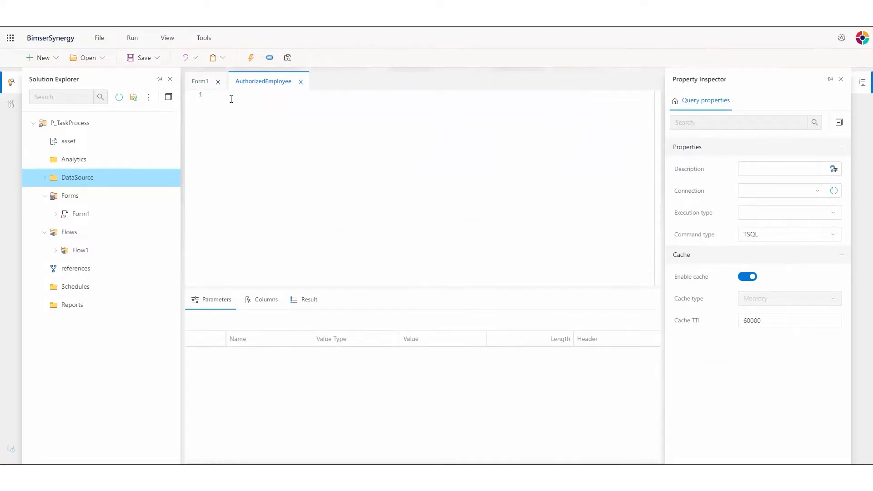
Write the query: select ID, FIRSTNAME, LASTNAME from OSUSERS.
left_click(321, 157)
type("select ID,FIRSTNAME,")
key("Left")
type("from")
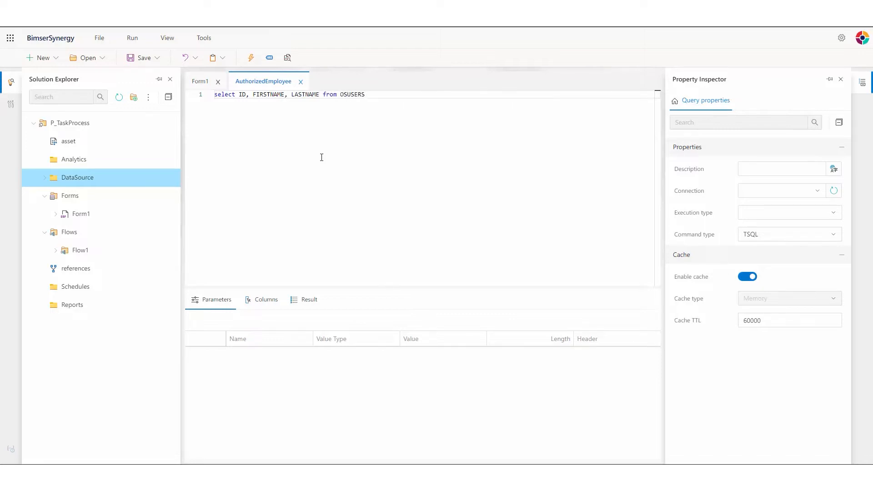
Set connection SQL and execution type ExecuteDataAdapter, then run the query and view its results.
left_click(786, 191)
left_click(768, 210)
left_click(766, 213)
left_click(775, 232)
left_click(775, 233)
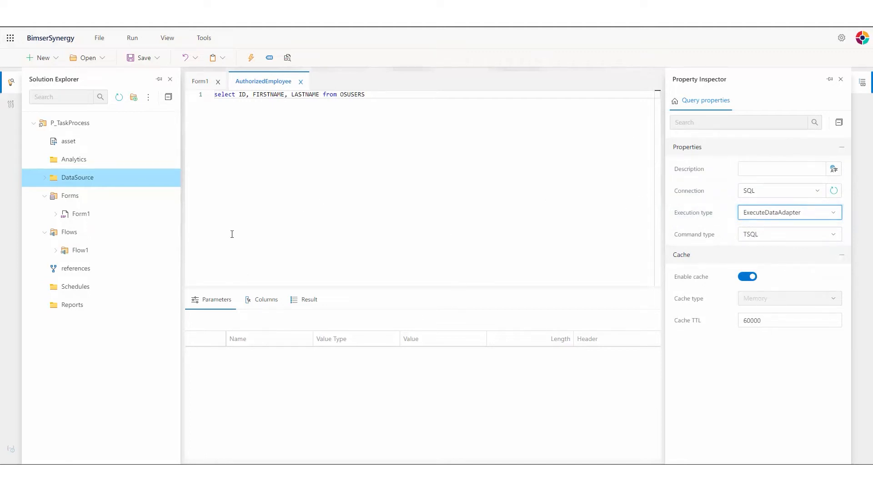
left_click(250, 58)
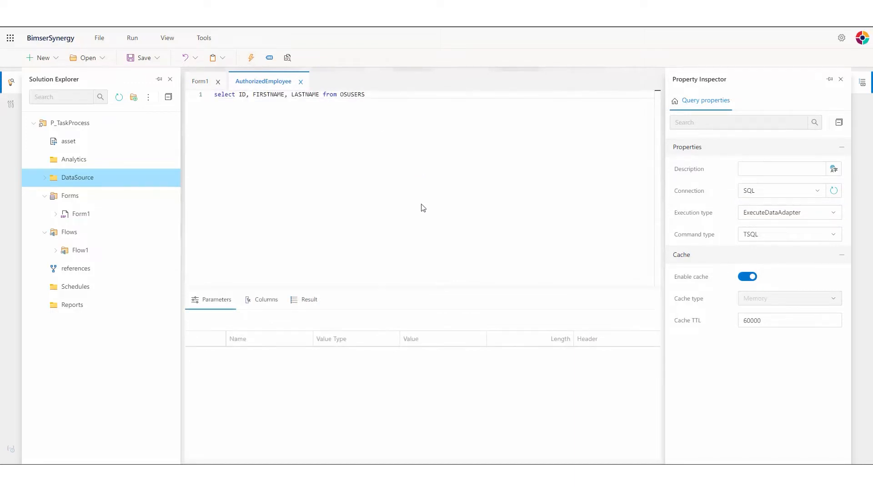
left_click(309, 300)
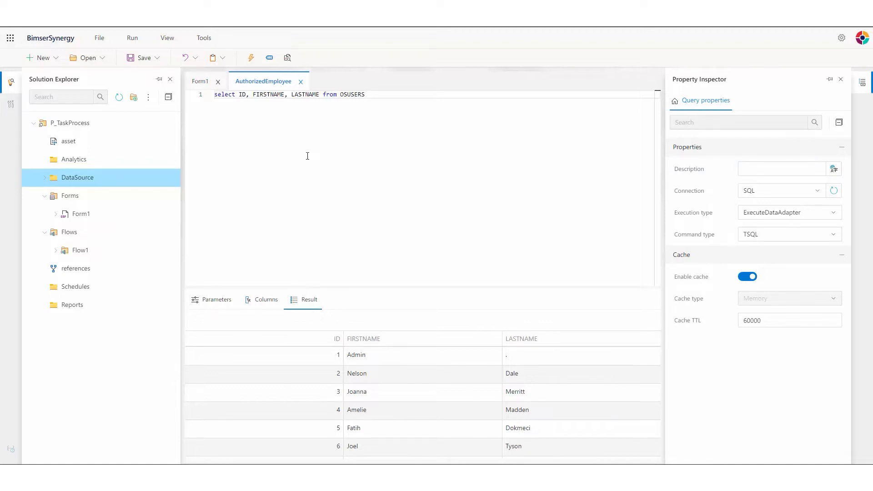
Set the Responsible Employee combo box's data source to the AuthorizedEmployee query.
left_click(195, 80)
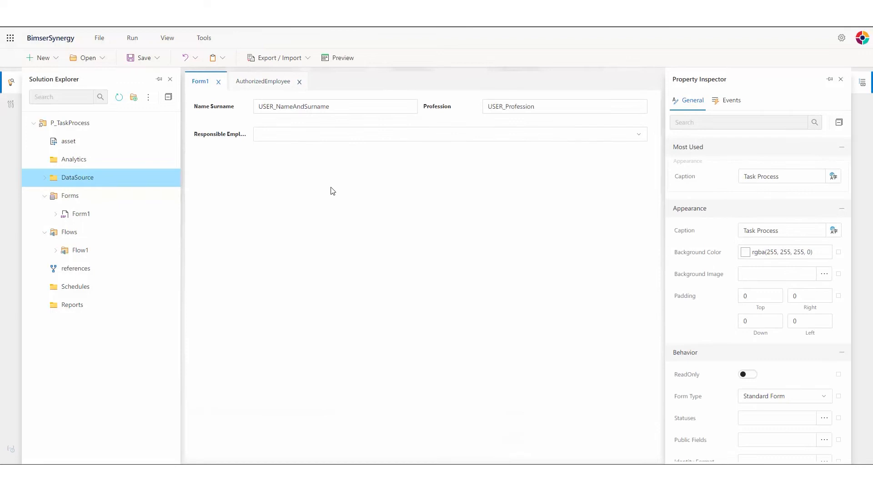
left_click(333, 142)
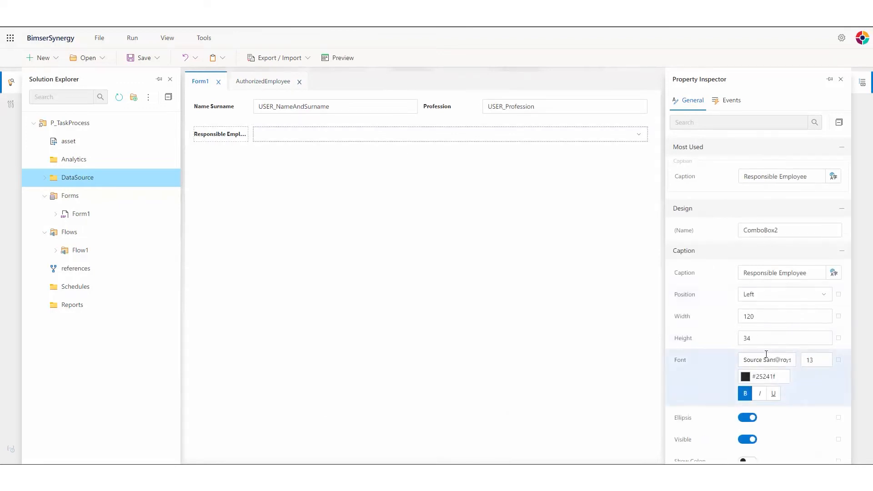
scroll(766, 355, "down", 5)
scroll(766, 354, "down", 2)
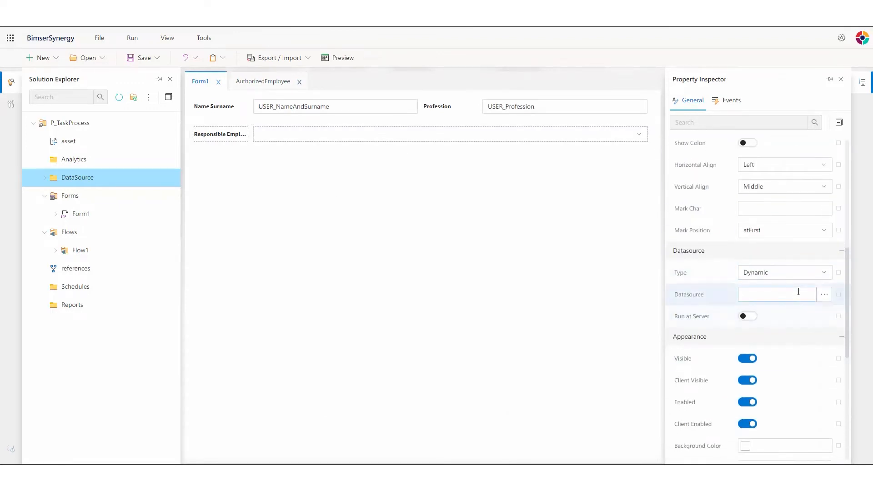
left_click(824, 295)
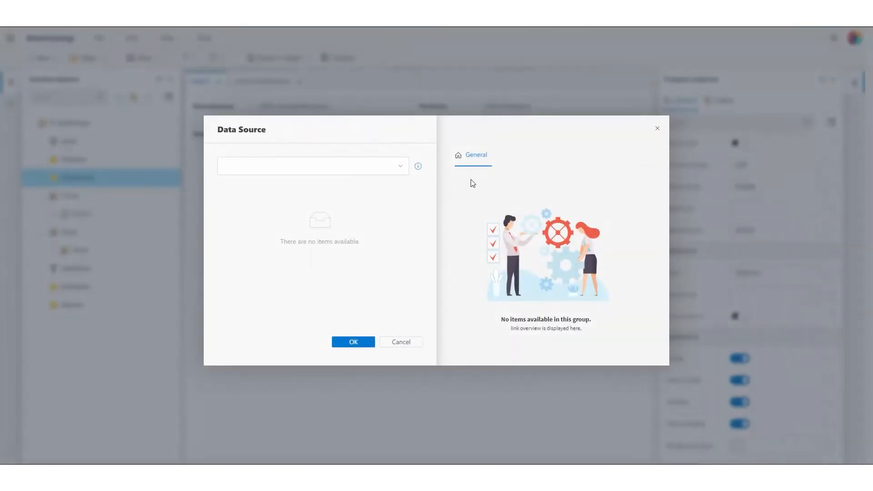
left_click(401, 166)
left_click(403, 206)
left_click(399, 166)
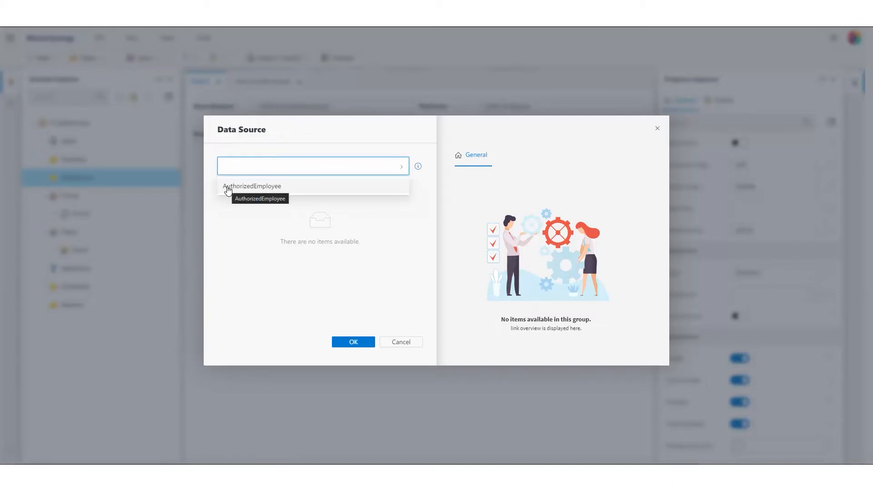
left_click(263, 187)
left_click(354, 342)
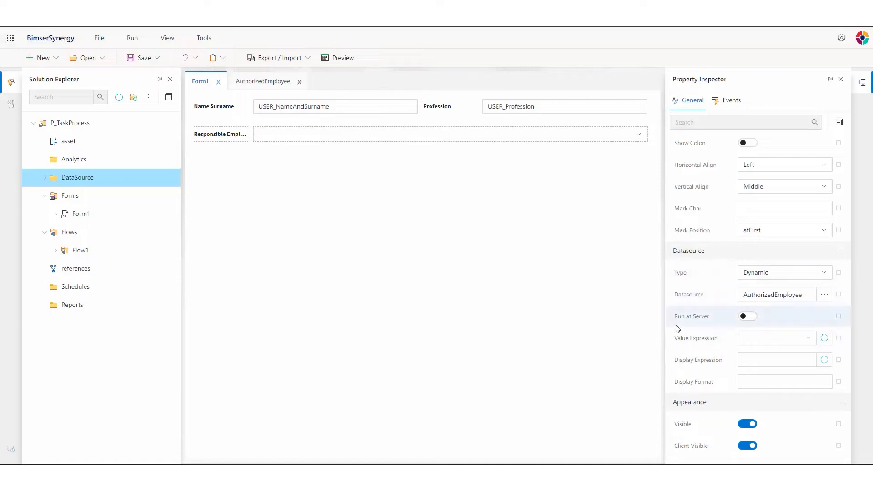
Use ID as the combo box value and display FIRSTNAME and LASTNAME.
left_click(809, 339)
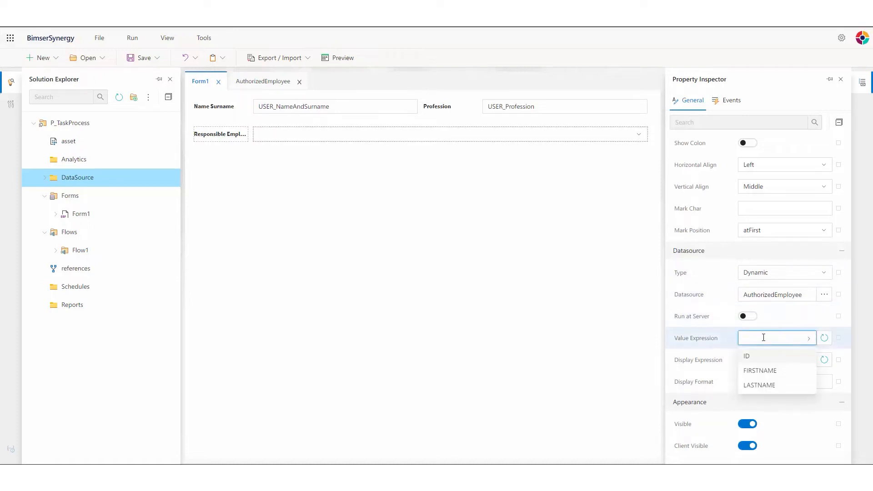
left_click(749, 356)
left_click(794, 359)
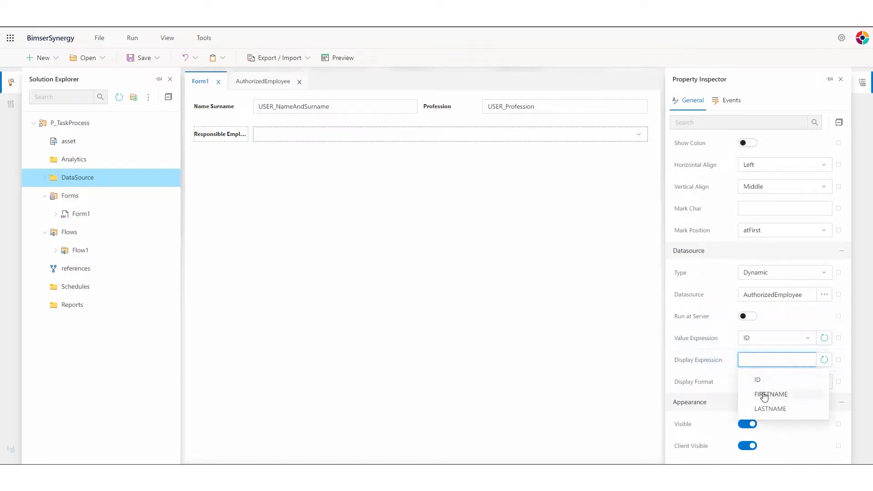
left_click(764, 396)
left_click(779, 409)
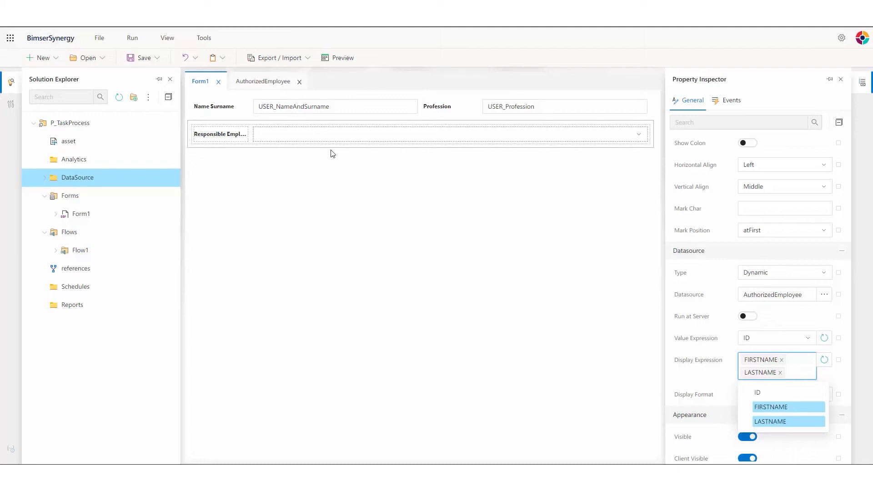
left_click(708, 359)
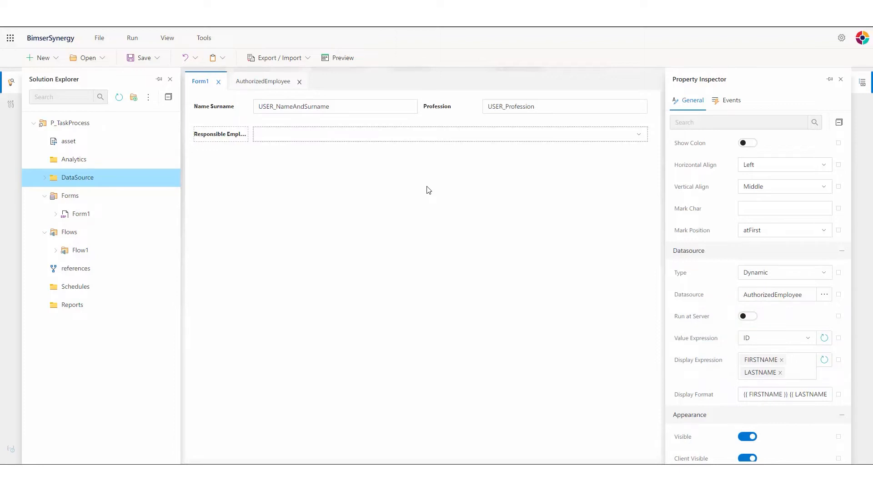
left_click(10, 103)
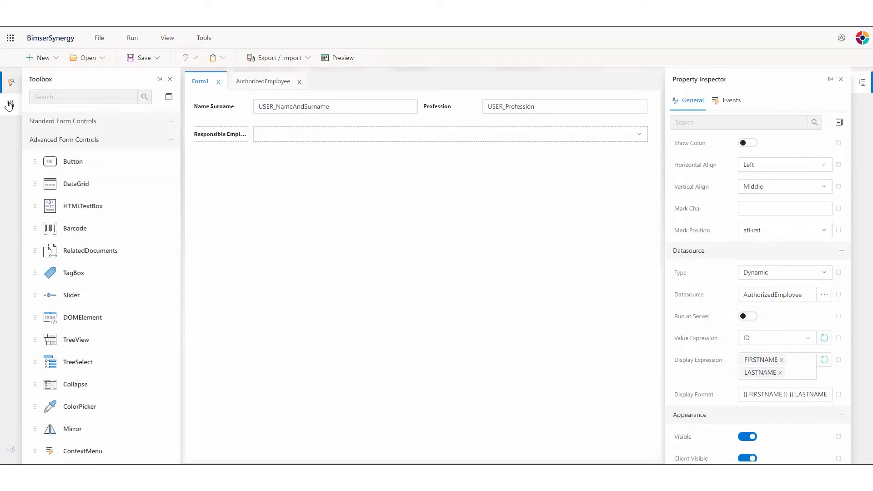
Add a date range picker below Responsible Employee, captioned 'Date' in bold.
type("datera")
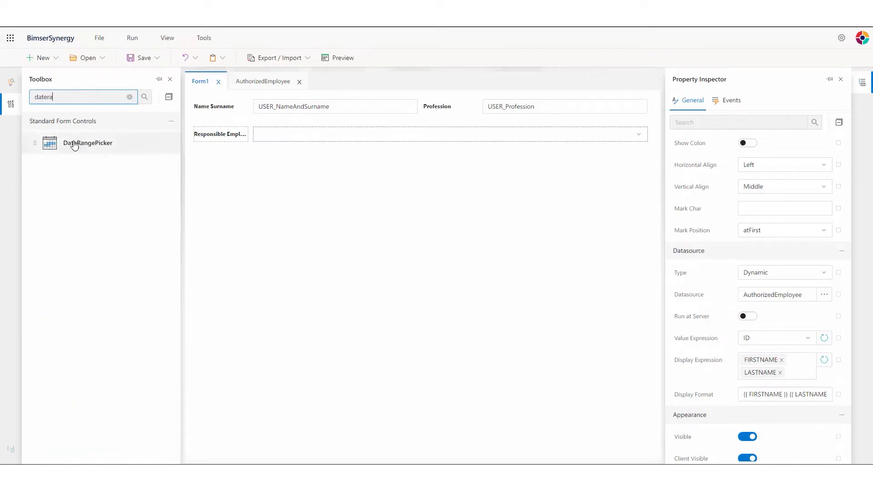
left_click_drag(73, 143, 389, 160)
left_click(304, 169)
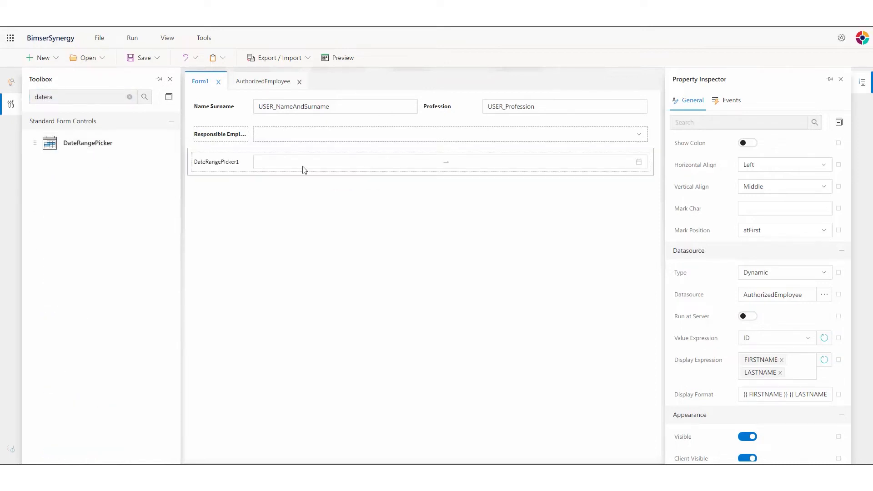
scroll(768, 223, "up", 5)
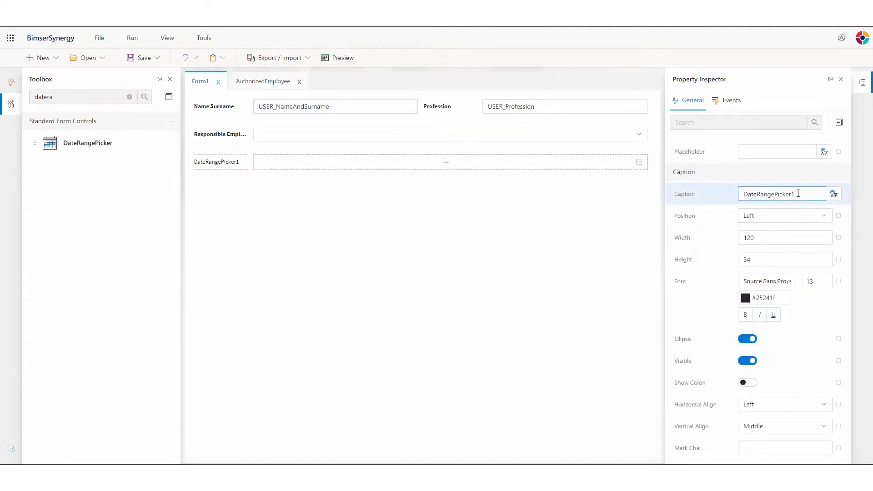
left_click_drag(790, 194, 739, 195)
type("Date")
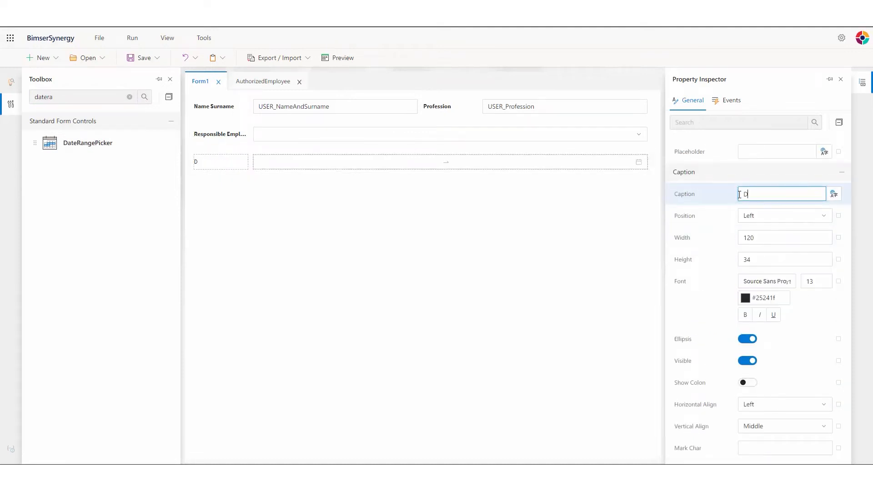
left_click(745, 315)
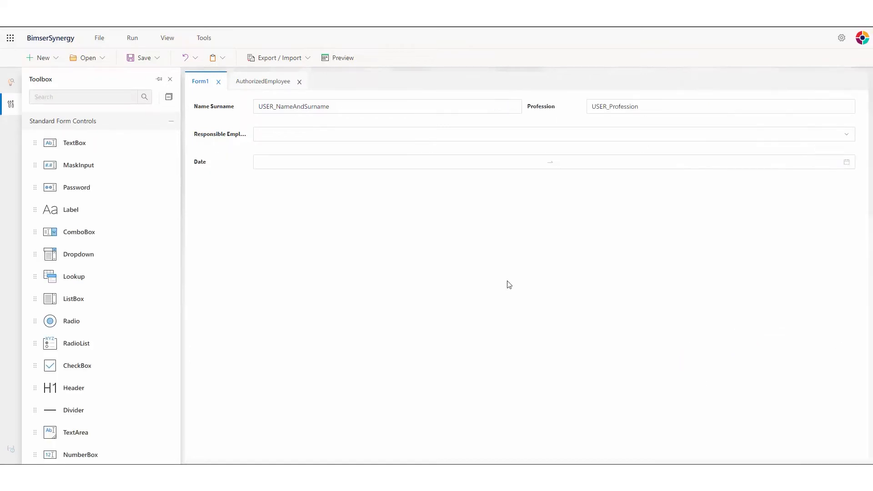
Add a text box below the Date row, captioned 'Task Description' in bold.
left_click_drag(64, 144, 327, 195)
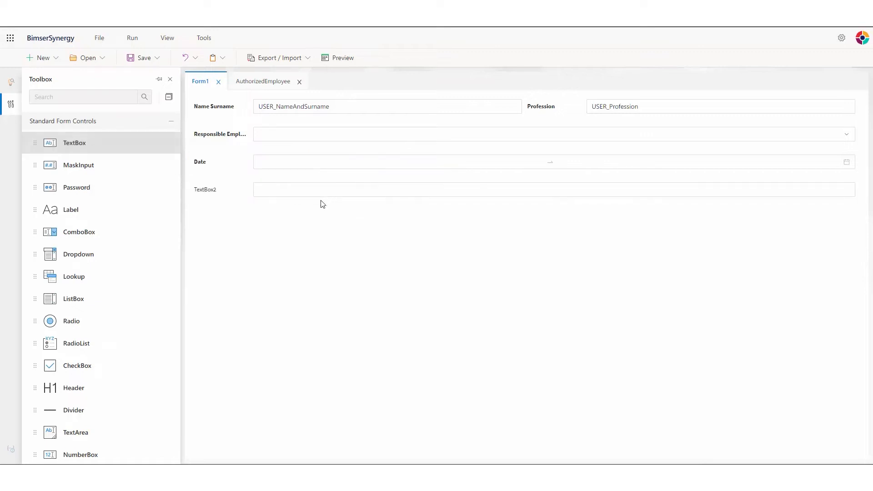
left_click(295, 194)
left_click(785, 271)
left_click_drag(785, 272, 729, 274)
type("Task De")
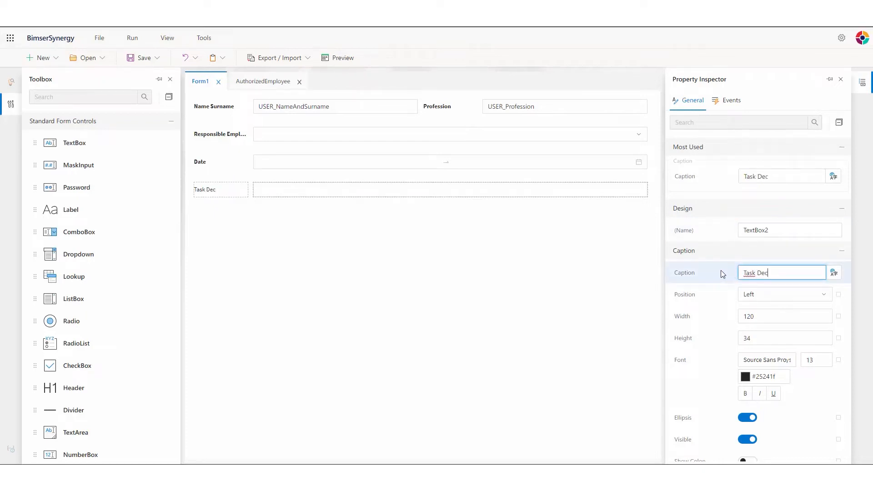
type("scription")
left_click(747, 394)
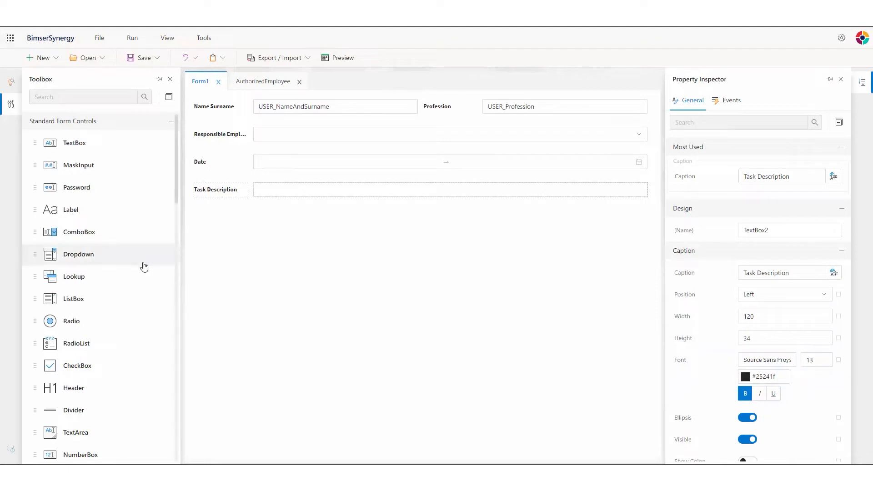
left_click(92, 95)
Add a text area below Task Description with the caption 'Task Details' in bold.
type("text")
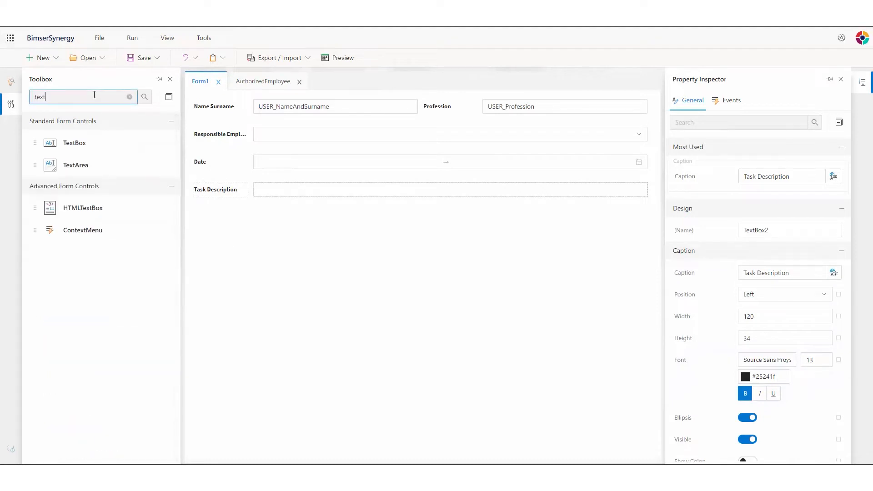
left_click_drag(76, 165, 351, 227)
left_click(429, 226)
left_click_drag(785, 273, 708, 276)
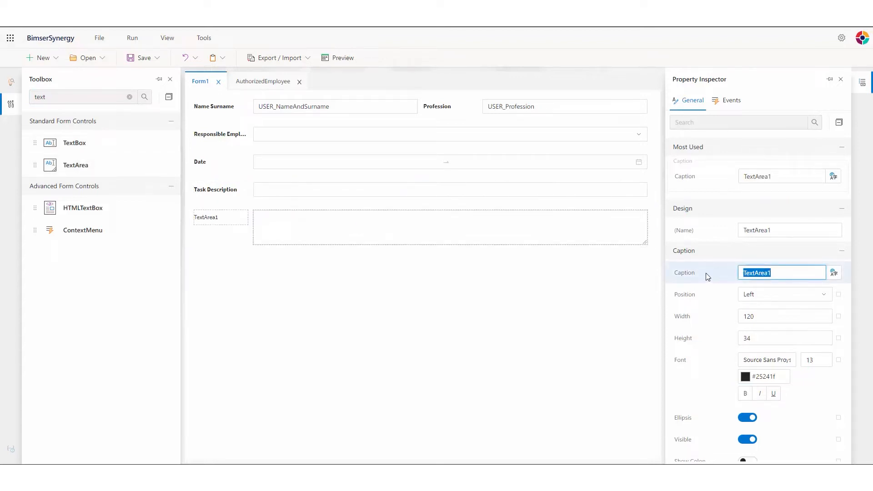
type("Ta")
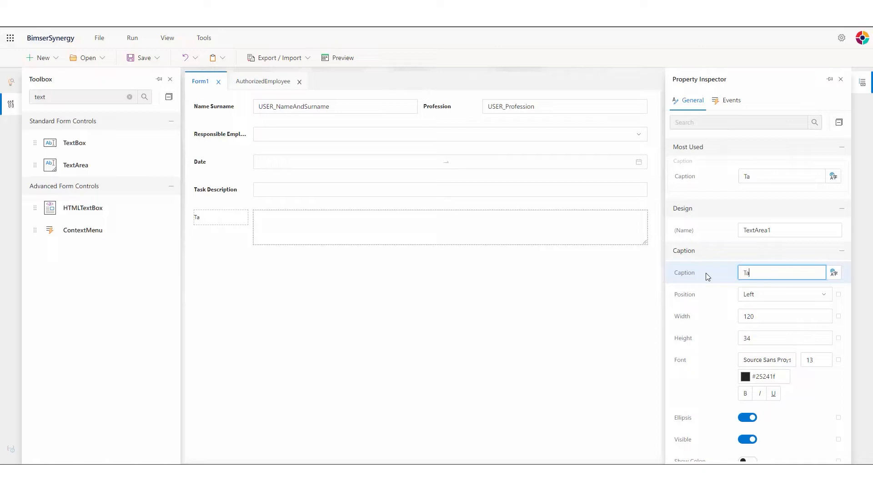
type("sk Deteils")
key("BackSpace")
key("BackSpace")
key("BackSpace")
key("BackSpace")
type("ails")
left_click(744, 393)
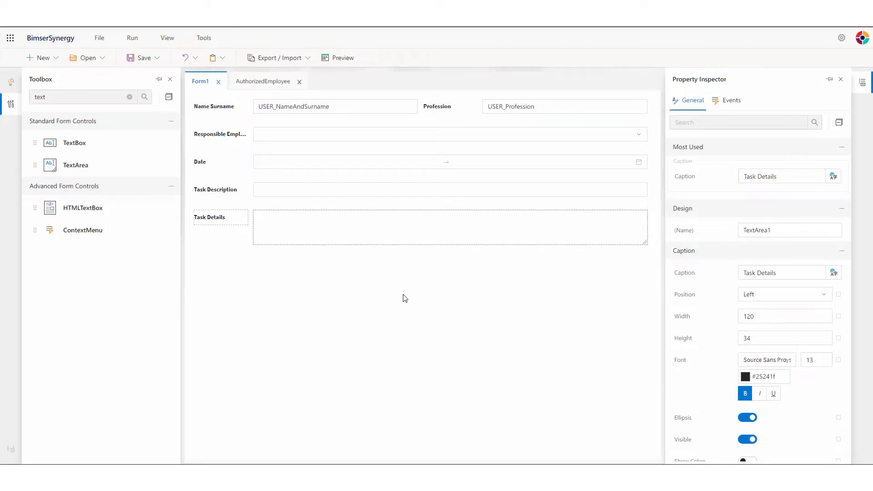
left_click(167, 37)
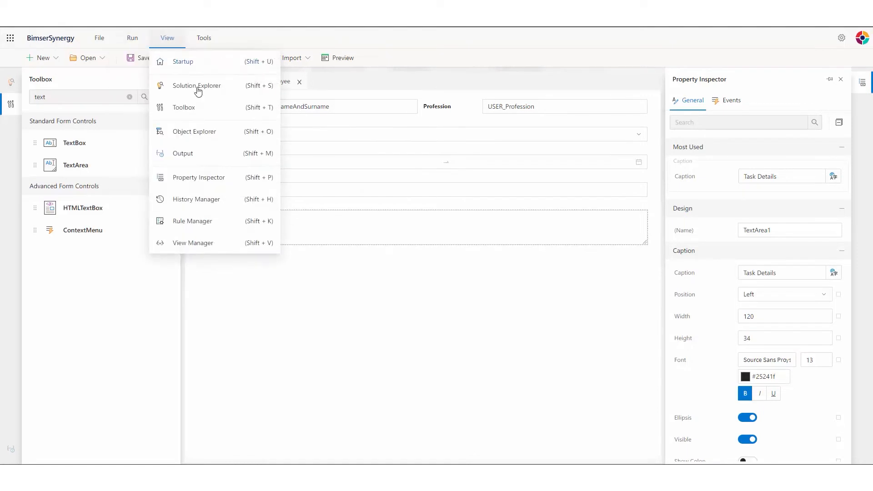
Copy the default view, rename the default_copy_1 copy to View2, and switch to View2.
left_click(191, 242)
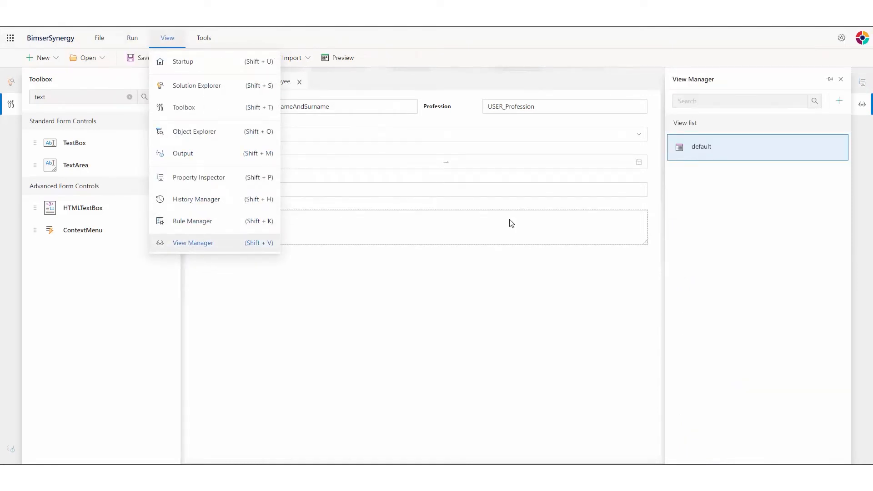
left_click(841, 146)
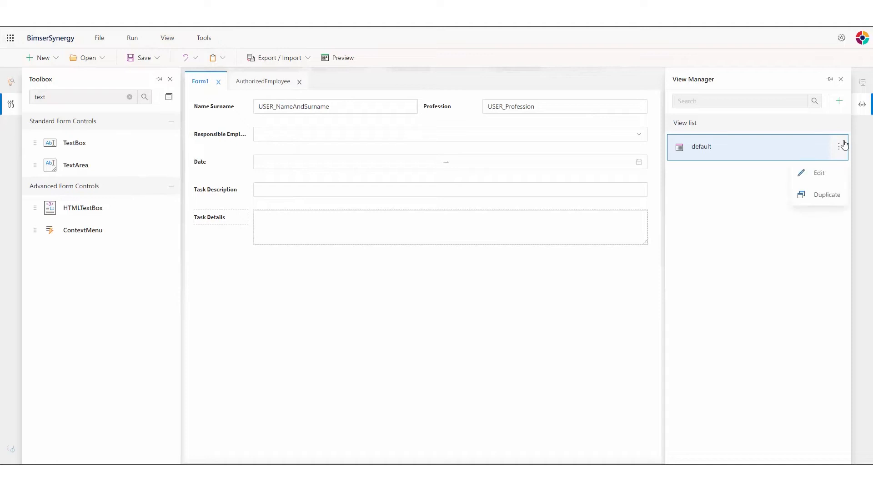
left_click(820, 203)
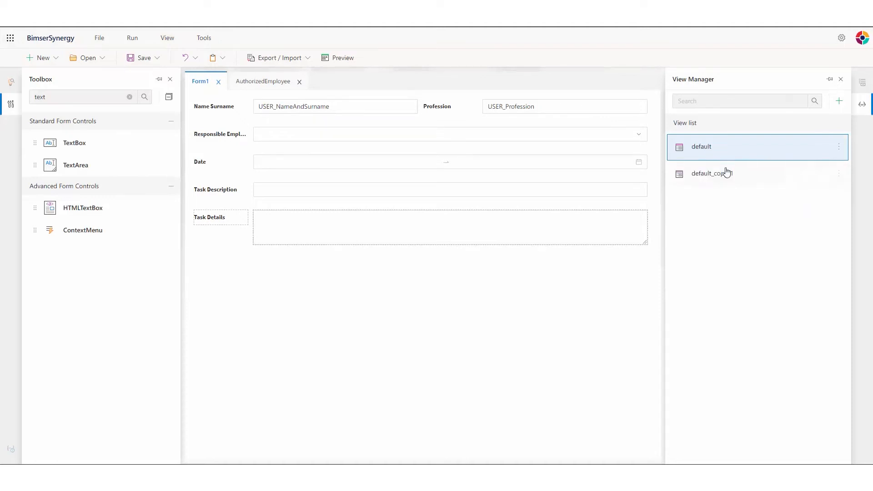
left_click(839, 173)
left_click(819, 200)
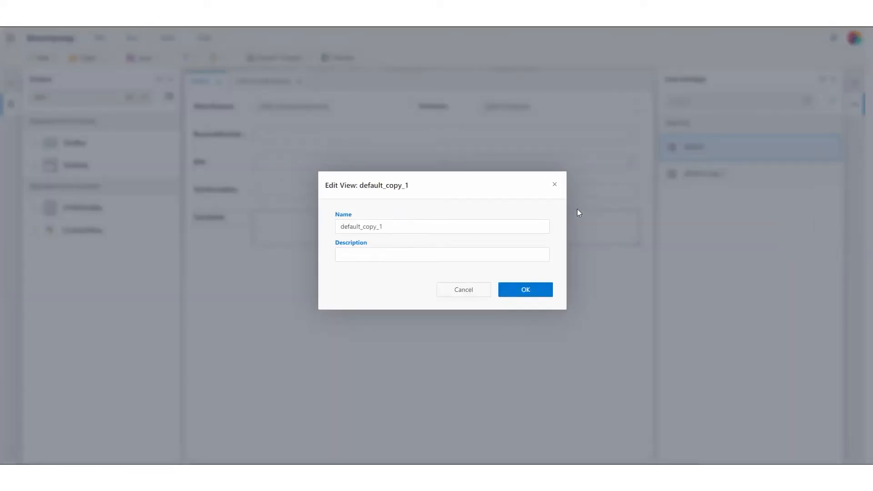
left_click(383, 253)
left_click_drag(402, 225, 315, 226)
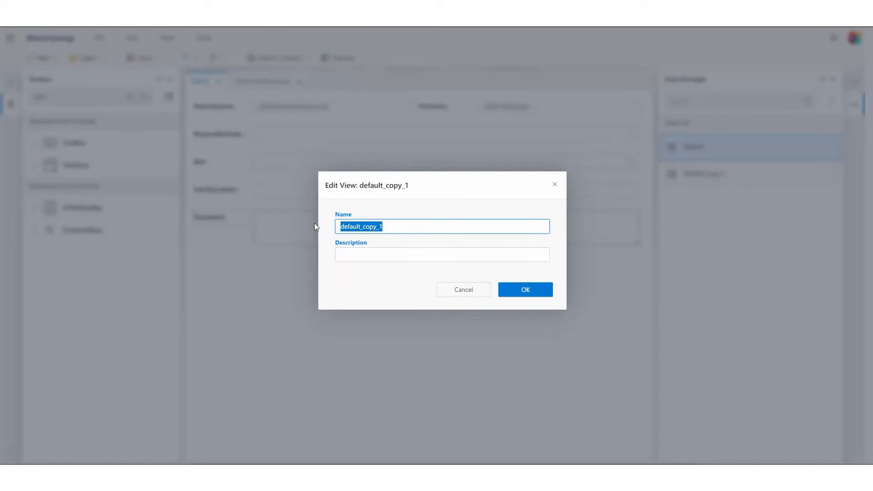
type("View2")
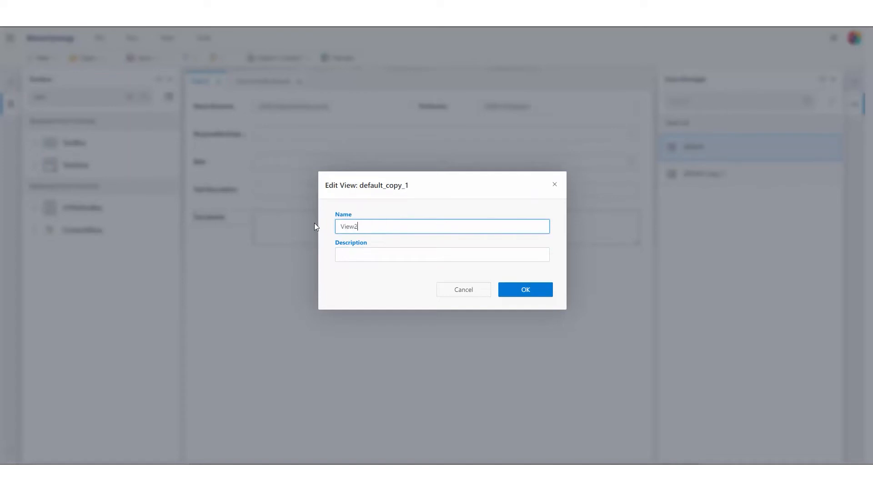
left_click(539, 295)
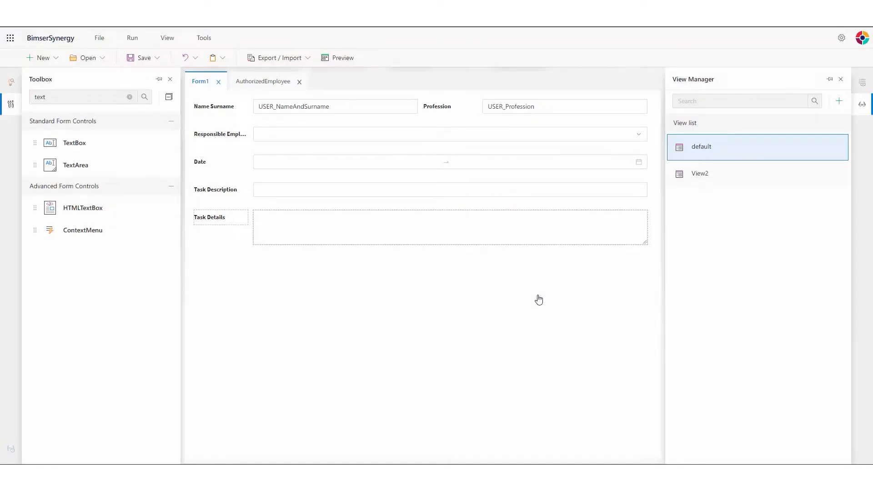
left_click(699, 181)
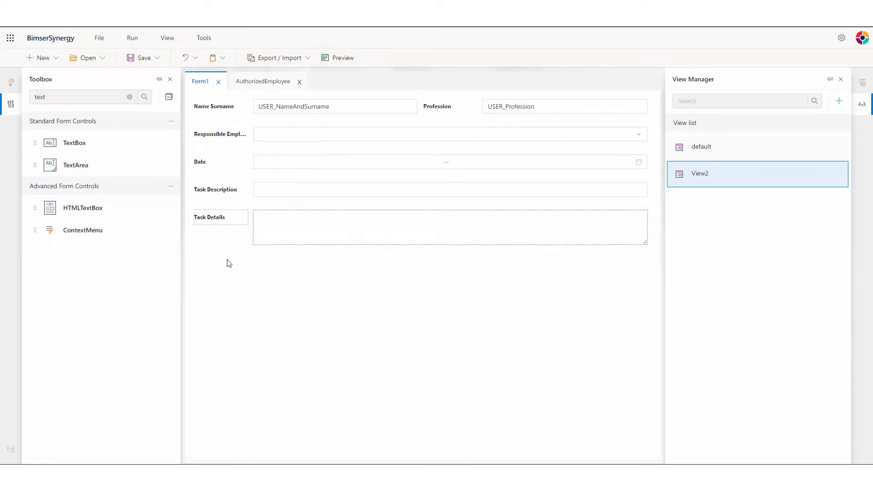
Place a checkbox below Task Details captioned 'Task Completed' in bold.
left_click_drag(90, 103, 7, 94)
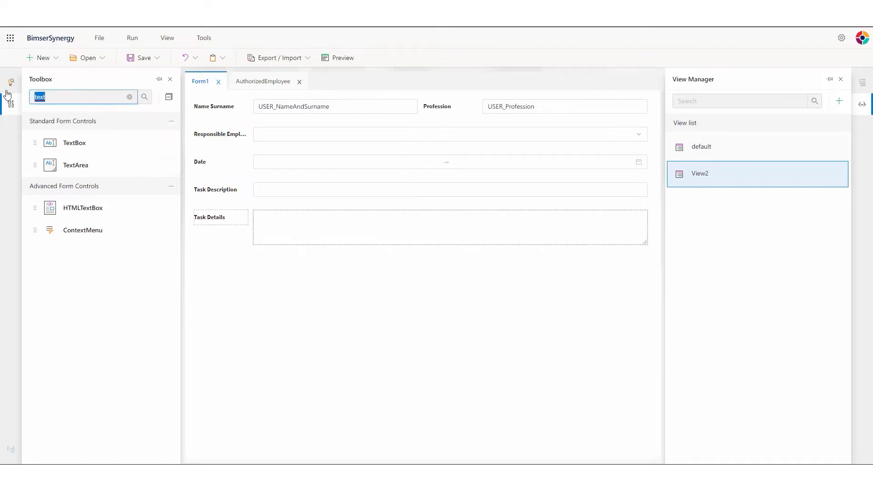
type("che")
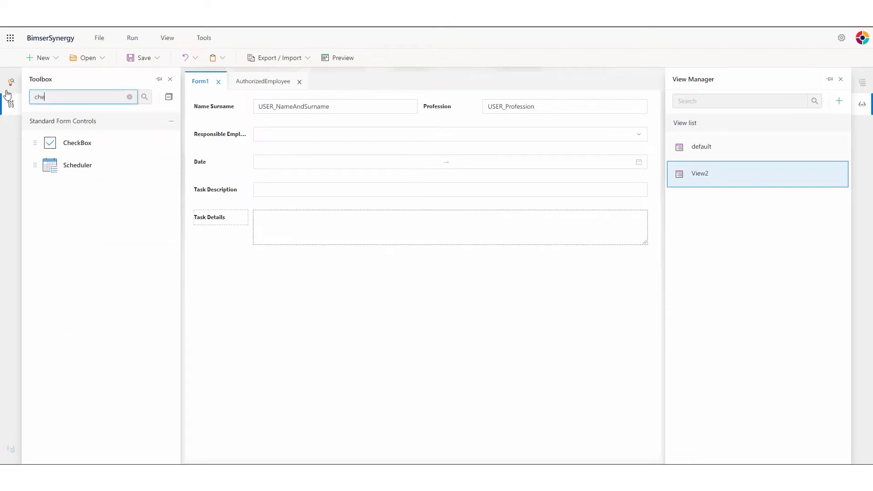
left_click_drag(87, 144, 255, 262)
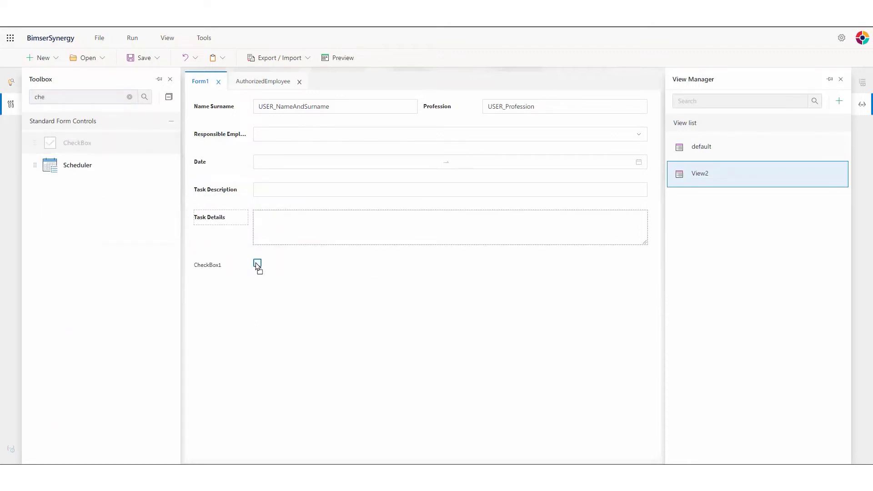
left_click(782, 210)
left_click_drag(781, 210, 713, 213)
type("Task")
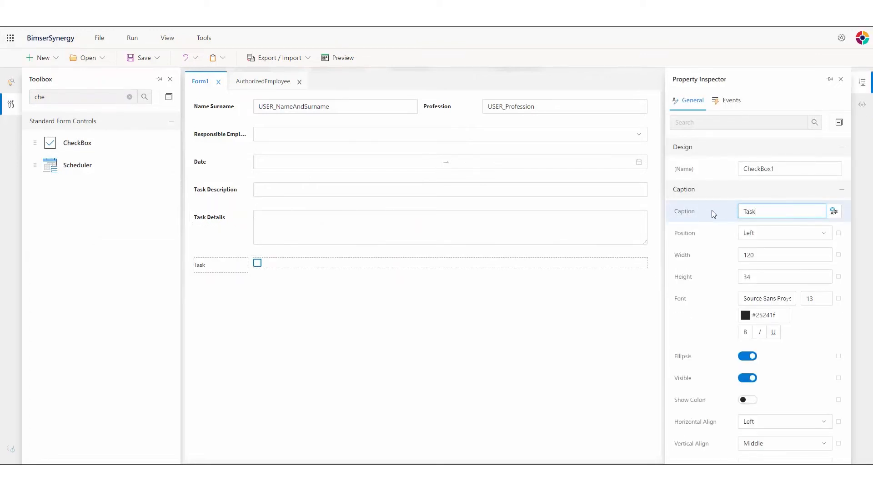
type(" Completed")
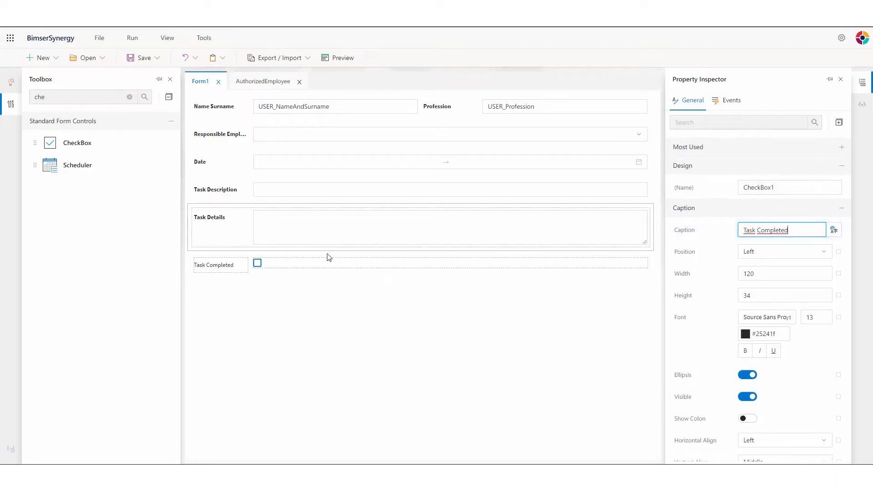
left_click(746, 351)
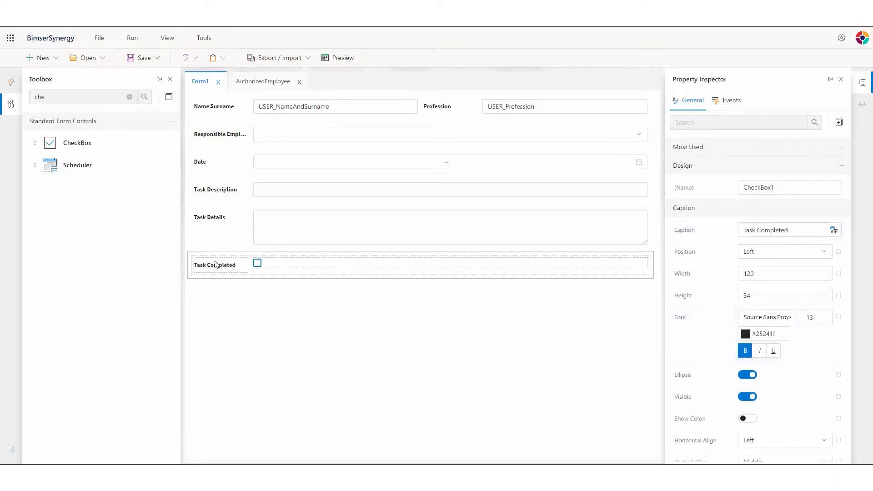
Add a text area beside the Task Completed checkbox.
double_click(85, 100)
type("tex")
left_click_drag(76, 165, 507, 263)
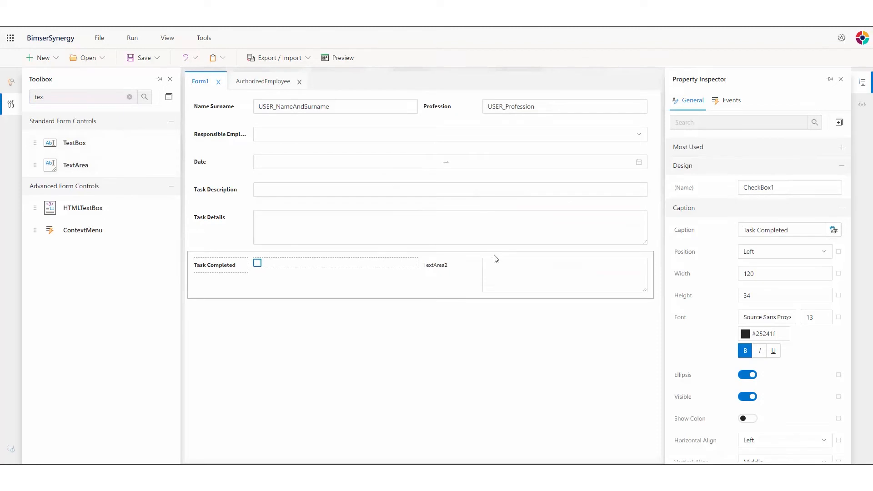
left_click(514, 274)
Caption the second text area 'Comment' and make it bold.
left_click_drag(773, 273, 694, 267)
type("Comment")
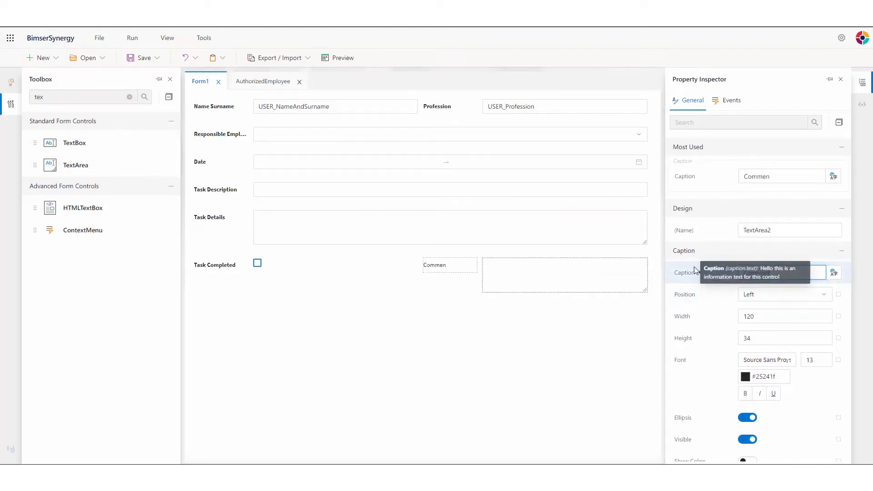
left_click(745, 394)
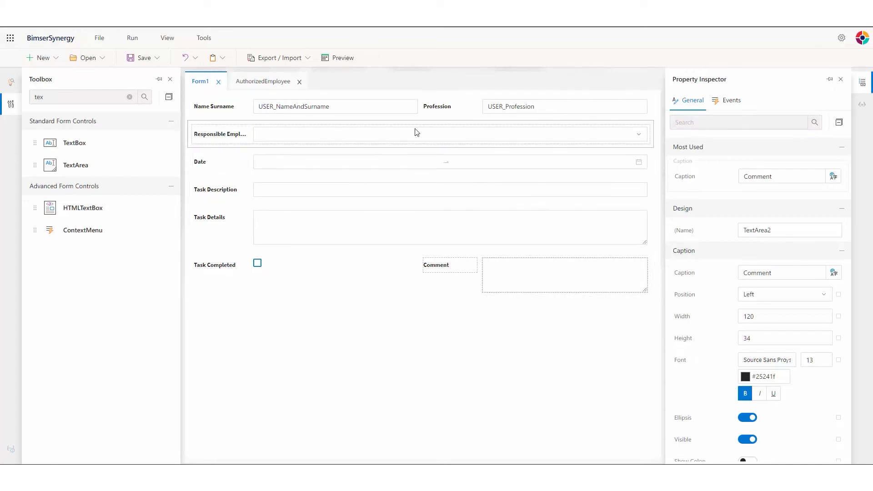
left_click(530, 277)
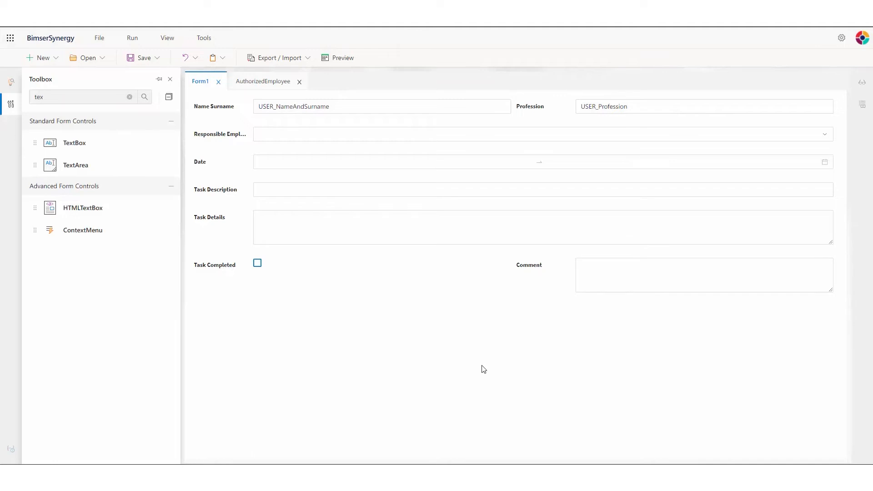
Turn off Client Visible for the Comment text area.
left_click(635, 279)
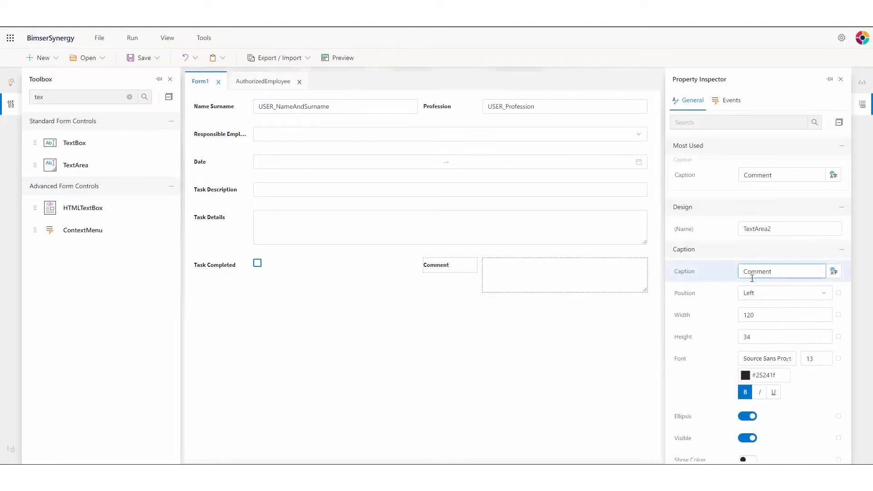
scroll(751, 272, "down", 5)
scroll(751, 285, "down", 5)
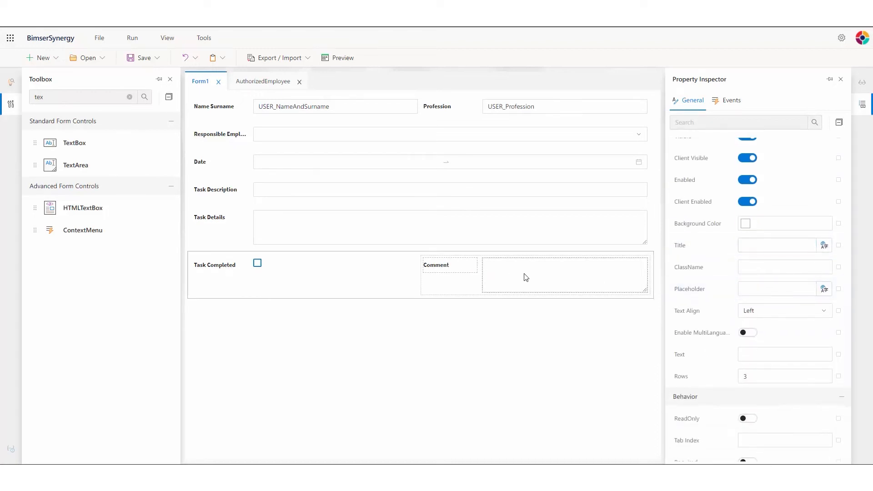
scroll(714, 301, "down", 3)
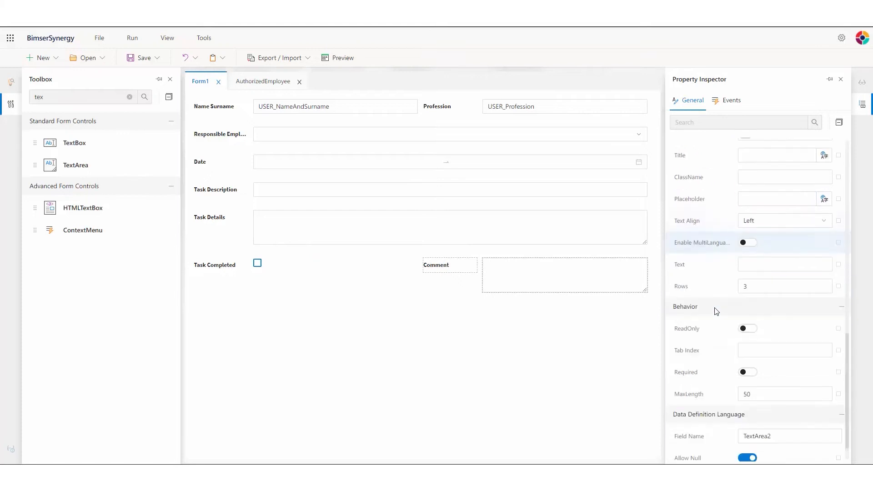
scroll(715, 325, "up", 5)
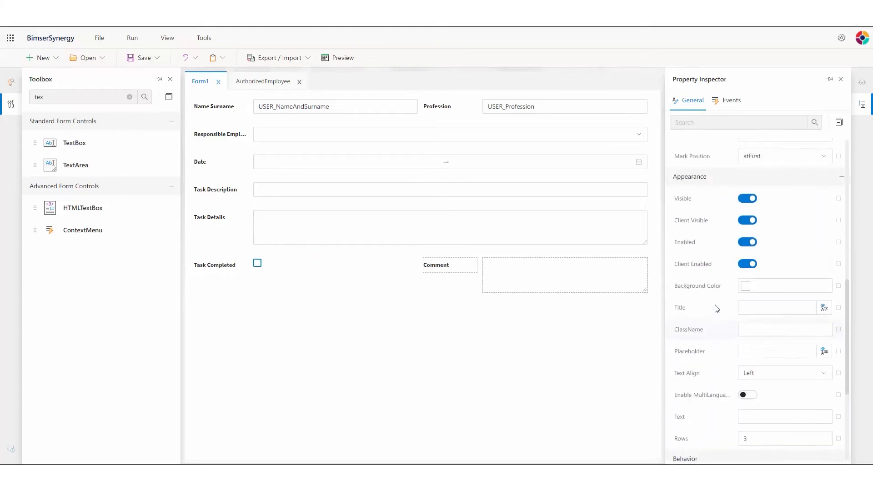
left_click(752, 221)
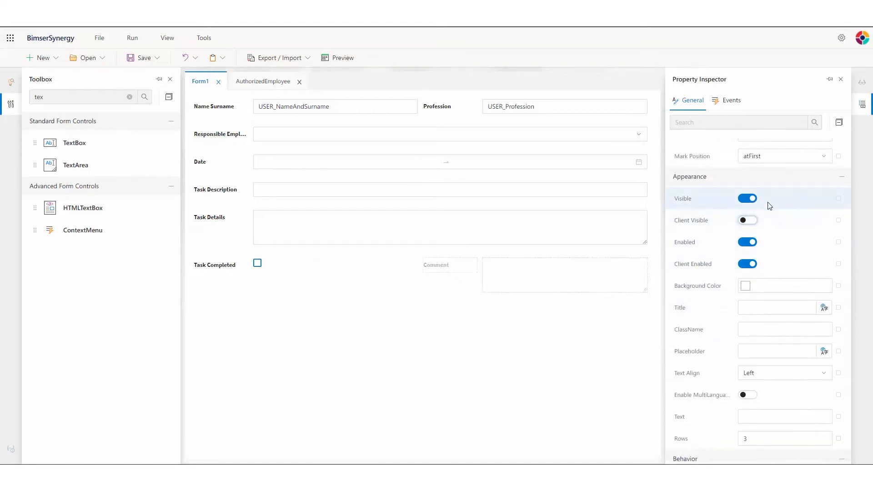
left_click(841, 81)
left_click(172, 42)
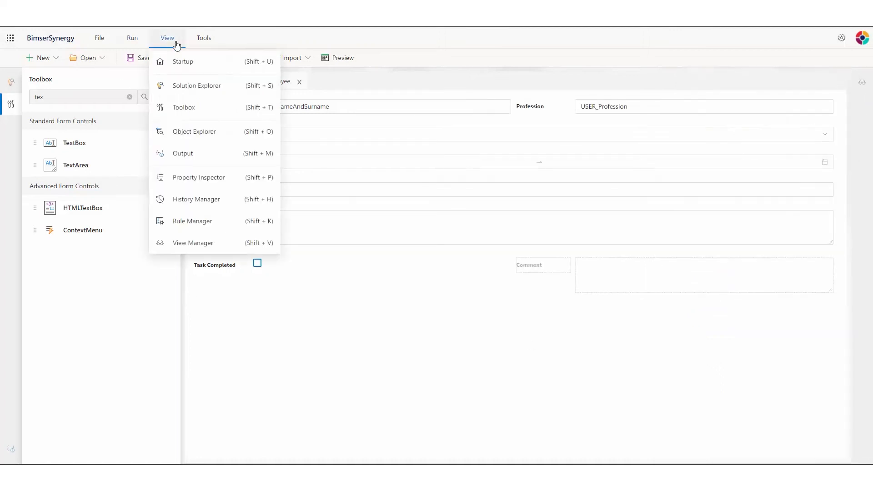
Create New Rule 1, triggered when CheckBox1's value changes.
left_click(177, 220)
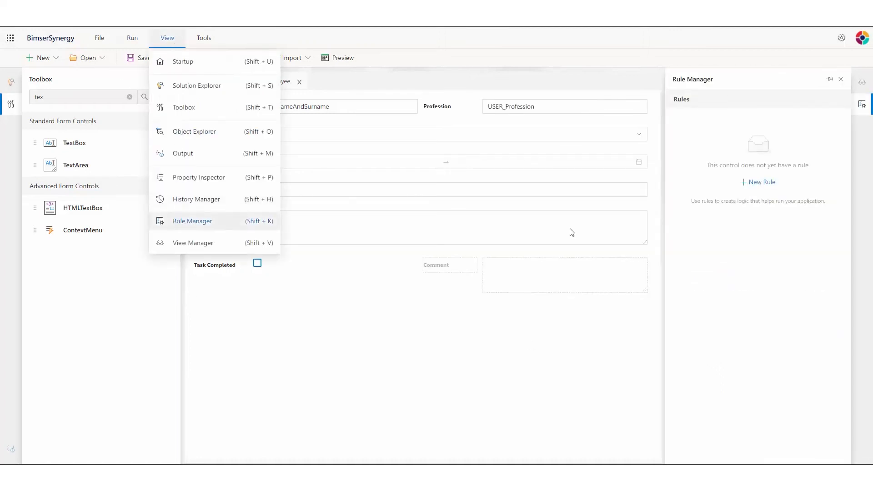
left_click(767, 183)
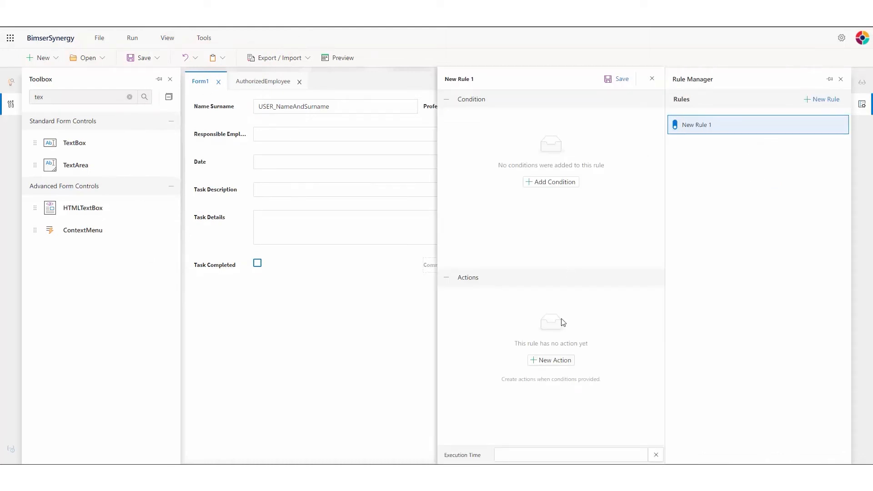
left_click(546, 455)
left_click(546, 455)
left_click(504, 334)
left_click(514, 349)
scroll(527, 377, "down", 3)
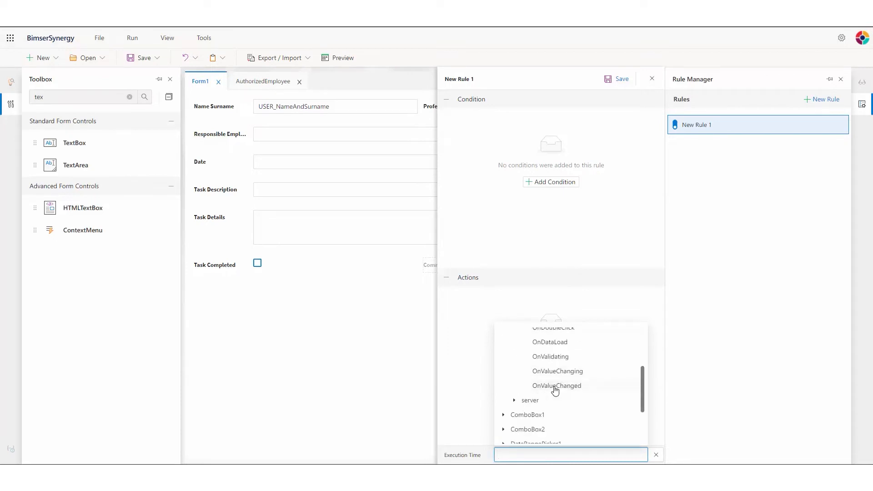
left_click(555, 386)
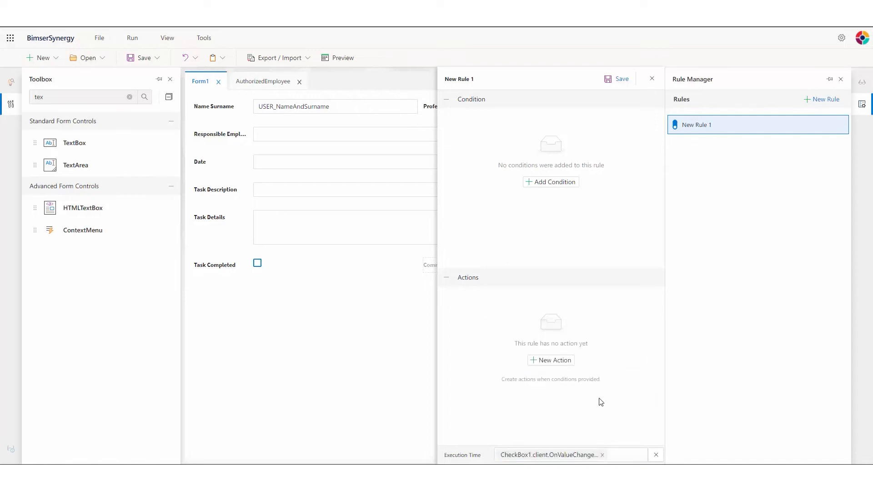
Add a Value Assign With Entry action TextFalse targeting TextArea2.clientVisible.
left_click(551, 361)
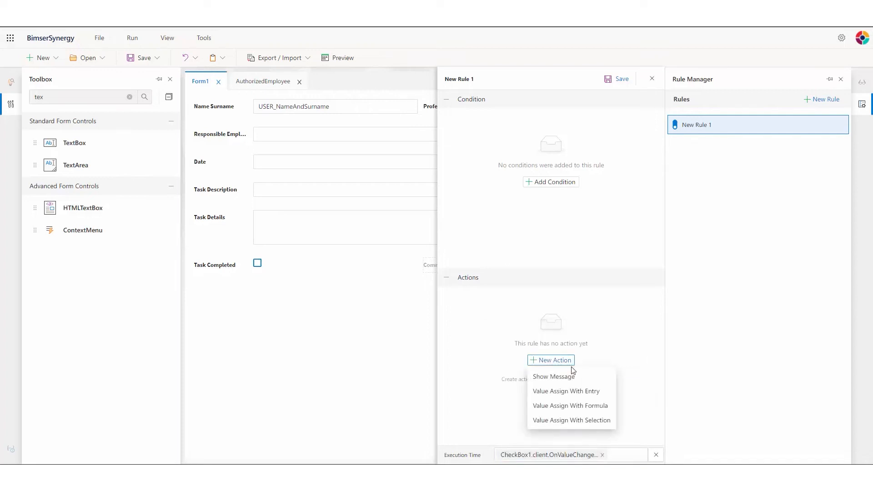
left_click(589, 395)
left_click(453, 301)
left_click(562, 358)
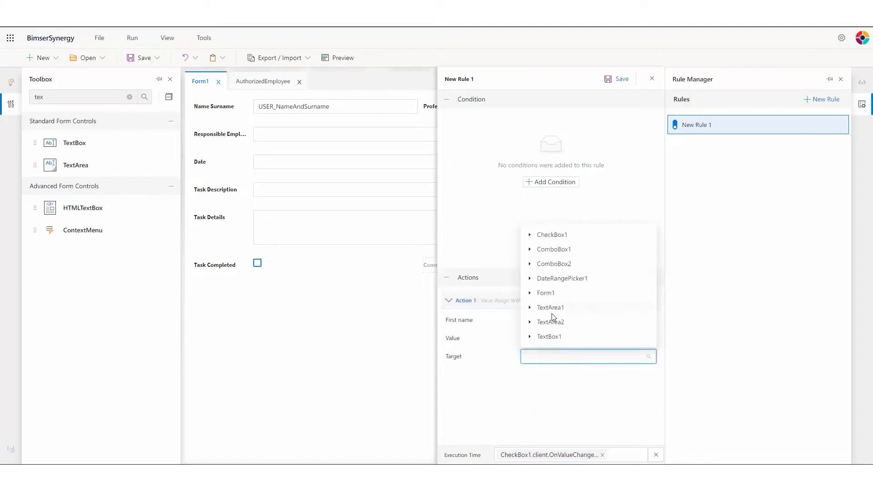
left_click(530, 322)
scroll(561, 327, "down", 2)
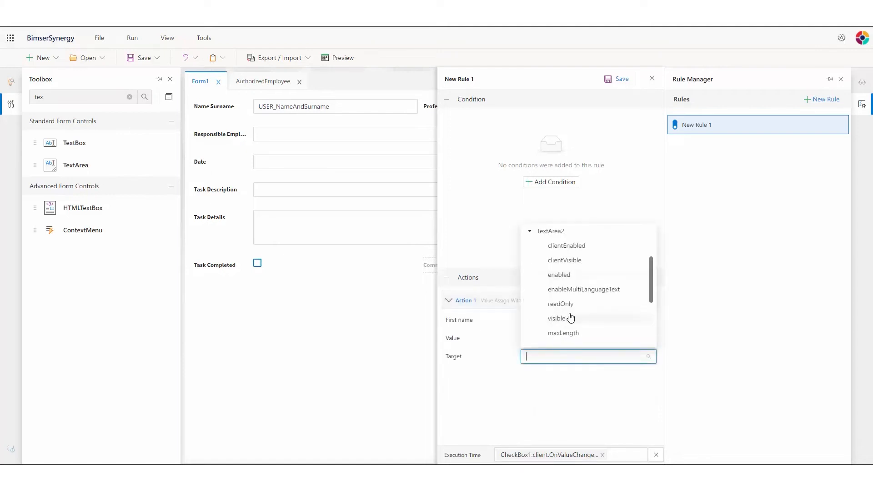
left_click(570, 261)
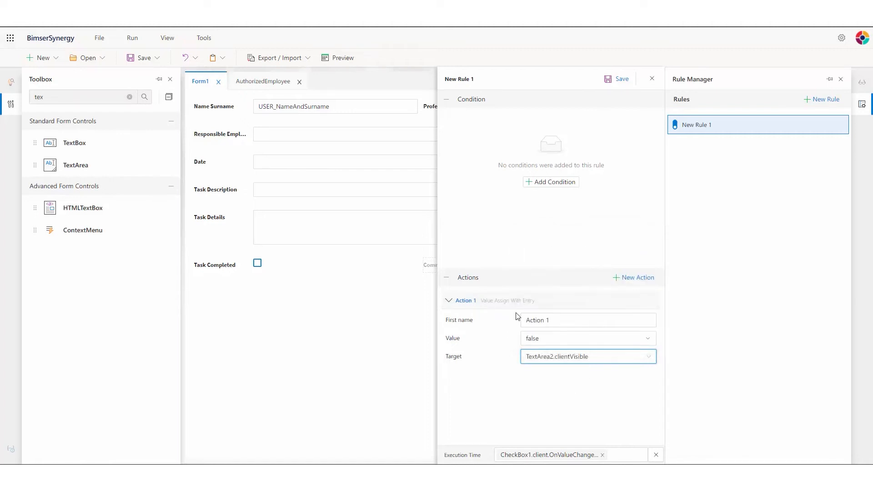
left_click(557, 321)
type("TextFalse")
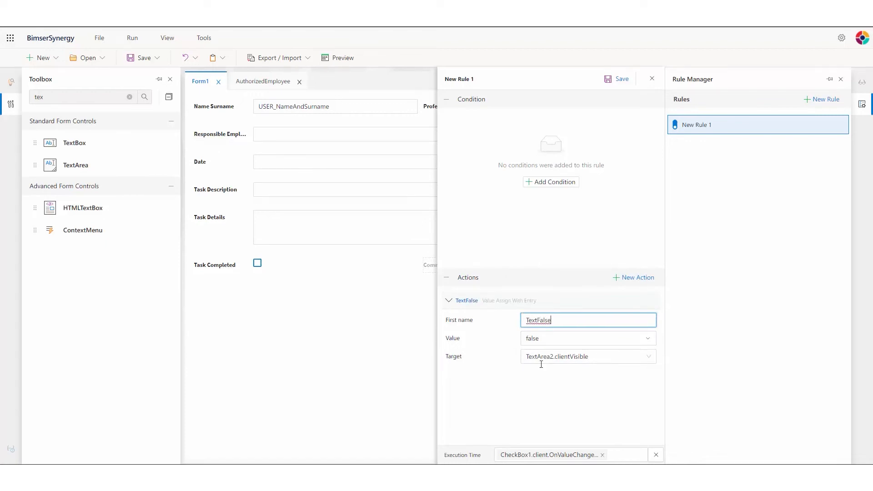
Duplicate TextFalse as TextTrue with its value set to true.
left_click(639, 304)
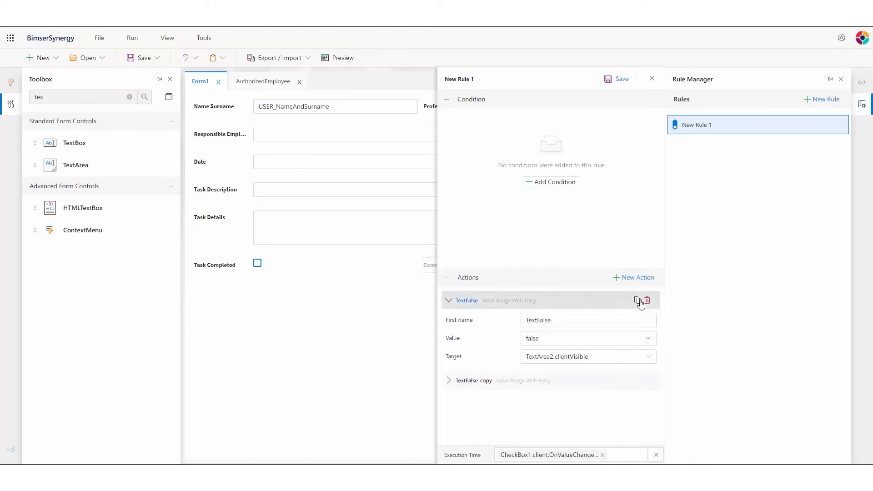
left_click(449, 380)
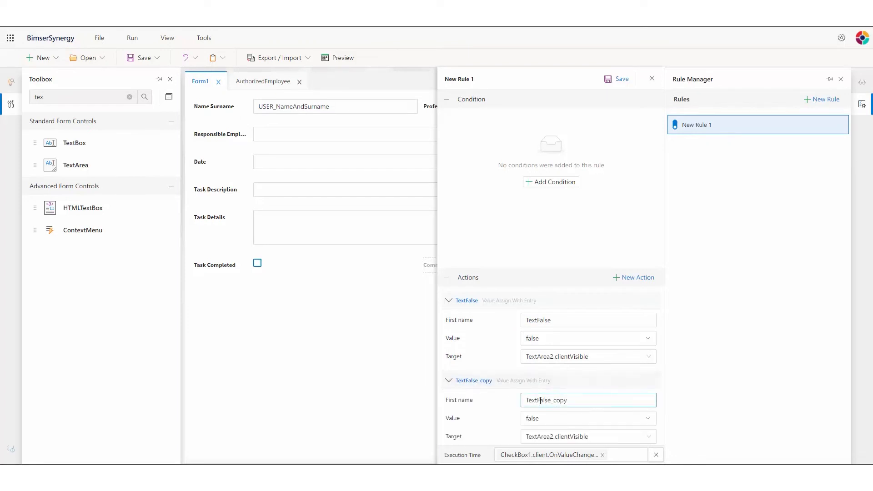
left_click_drag(538, 398, 575, 401)
type("True")
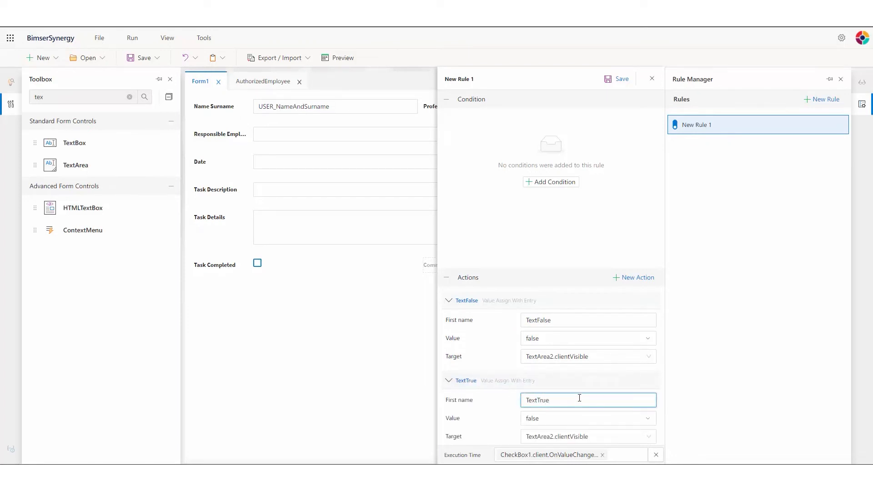
scroll(579, 398, "down", 1)
left_click(541, 411)
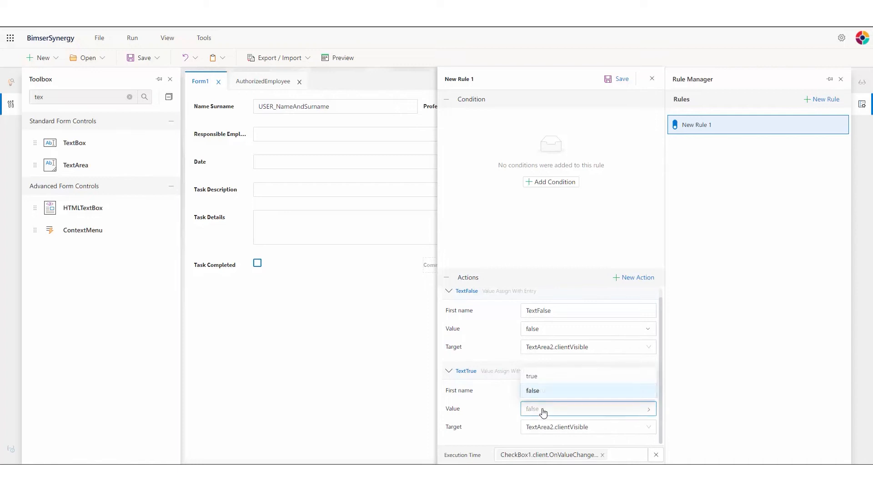
left_click(540, 378)
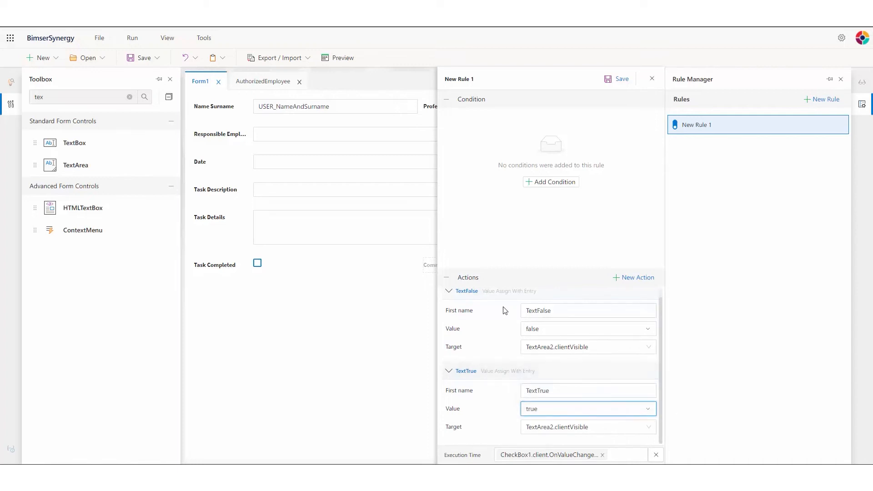
left_click(448, 291)
left_click(449, 318)
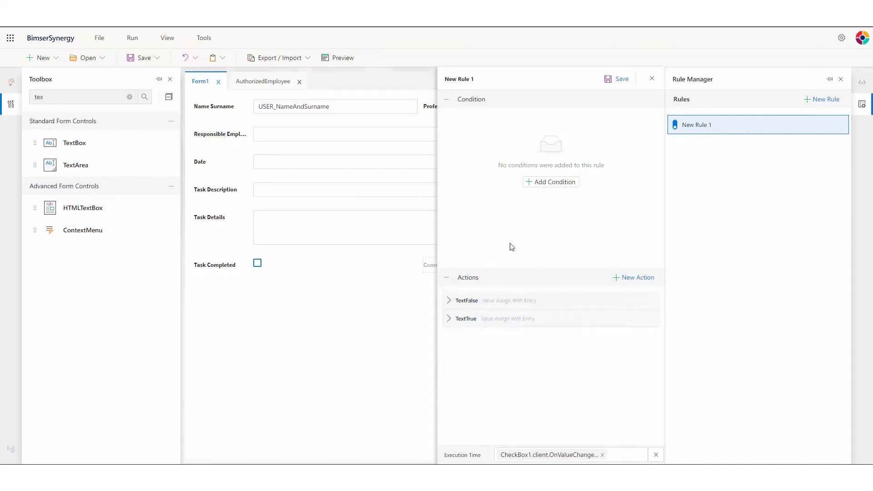
Add two IF blocks; the first runs TextFalse when CheckBox1.value is false.
left_click(540, 184)
left_click(475, 122)
left_click(484, 159)
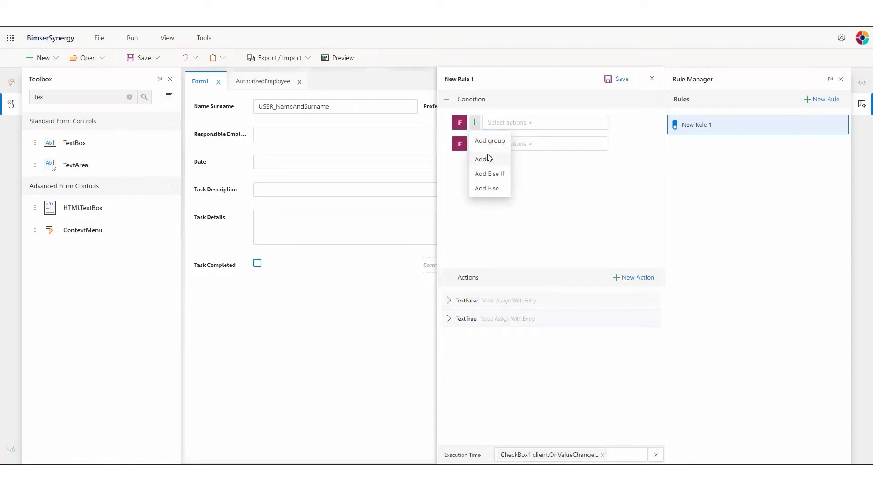
left_click(474, 122)
left_click(489, 142)
left_click(492, 143)
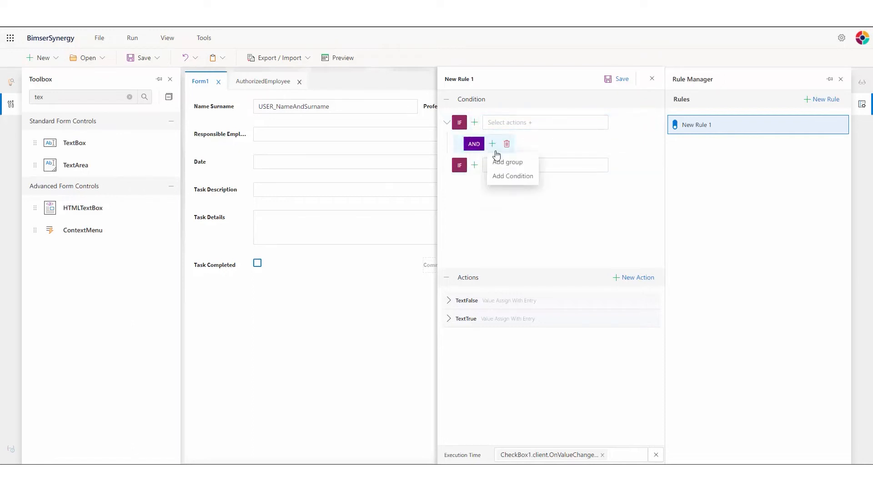
left_click(508, 177)
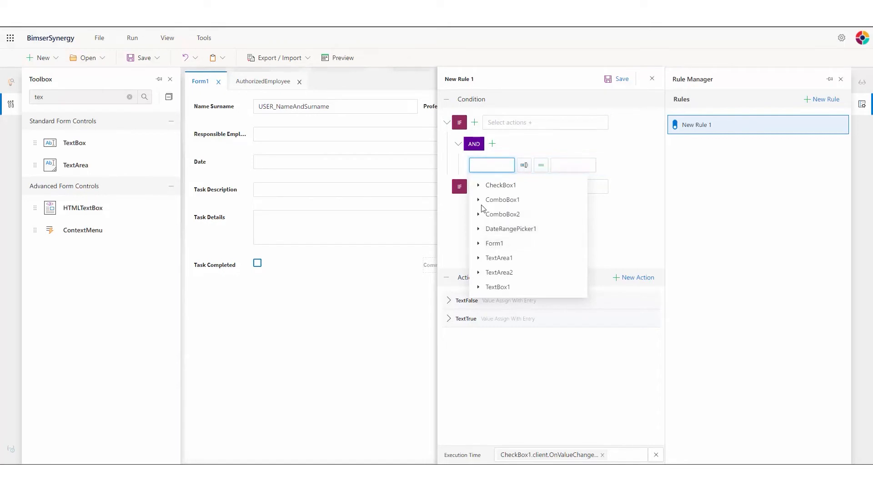
left_click(479, 185)
scroll(502, 208, "down", 1)
scroll(503, 218, "down", 1)
left_click(504, 272)
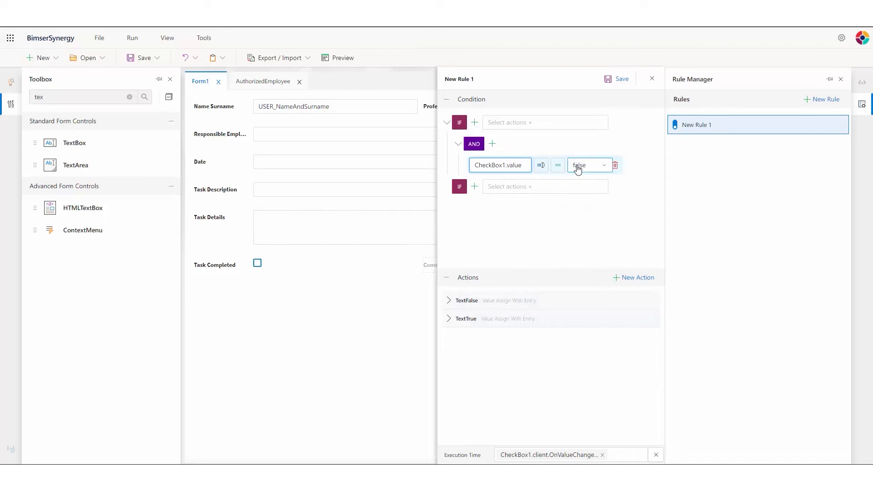
left_click(518, 122)
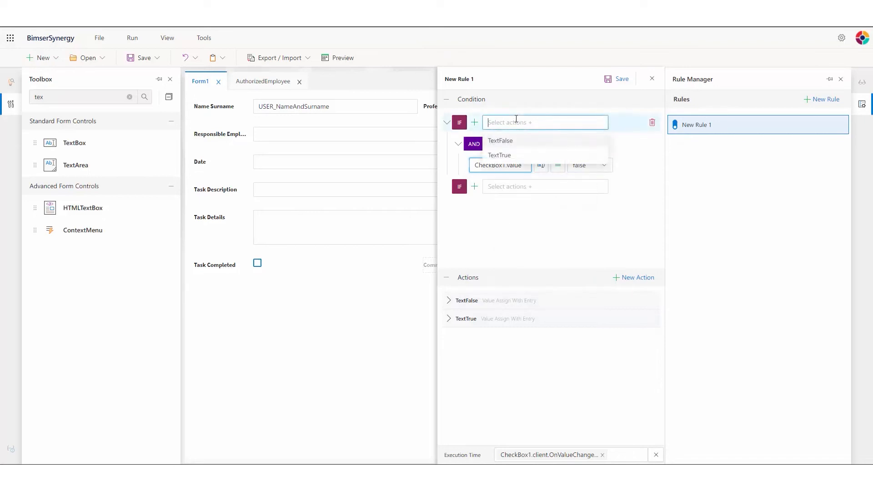
left_click(507, 141)
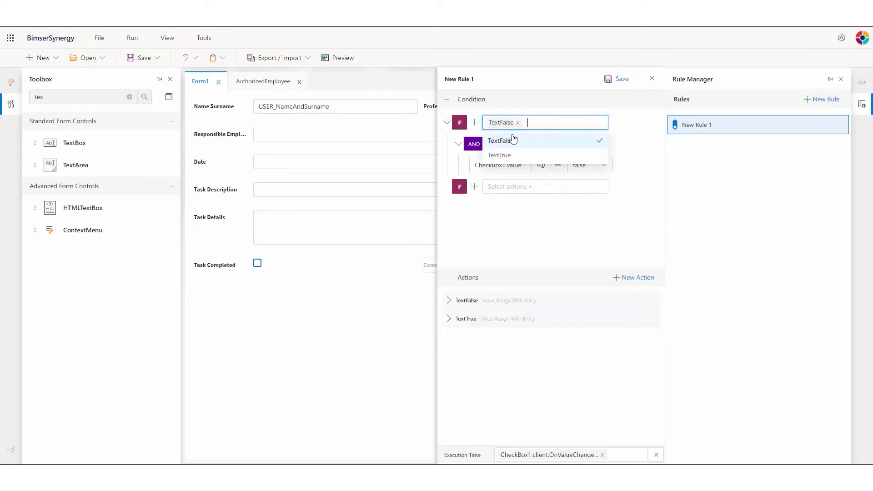
Make the second IF run TextTrue when CheckBox1.value is true, then save the rule.
left_click(494, 186)
left_click(477, 188)
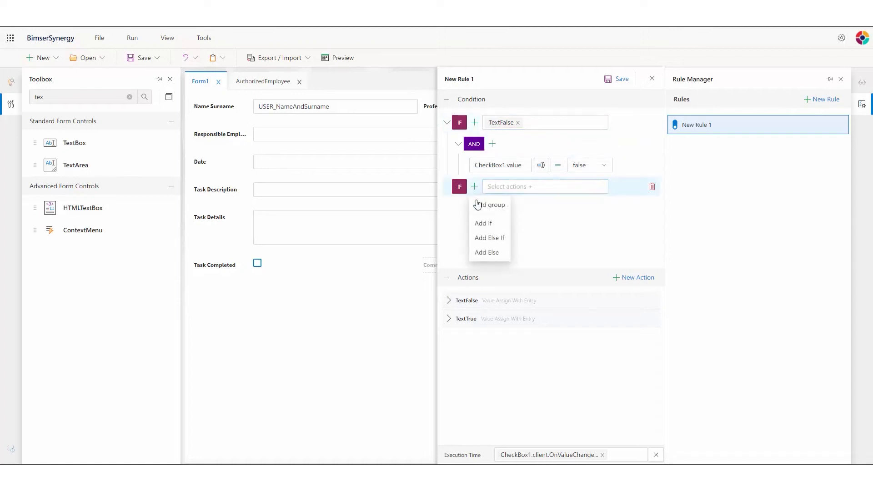
left_click(487, 205)
left_click(492, 208)
left_click(485, 230)
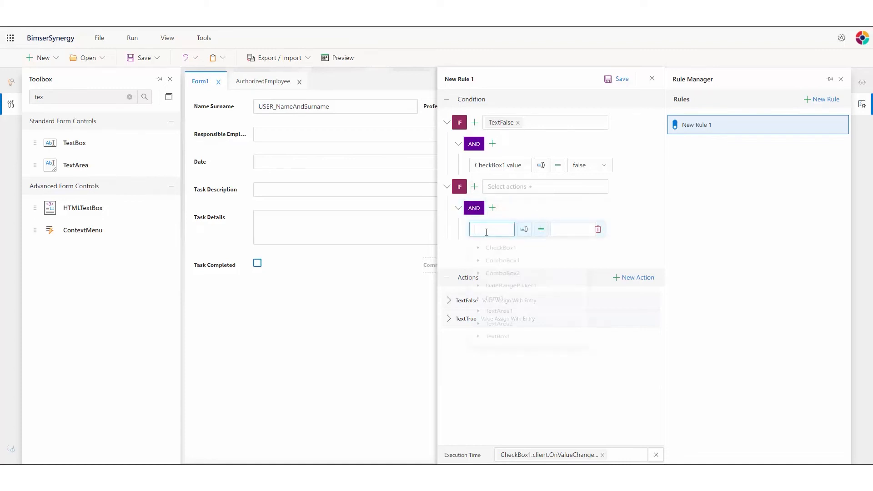
left_click(477, 250)
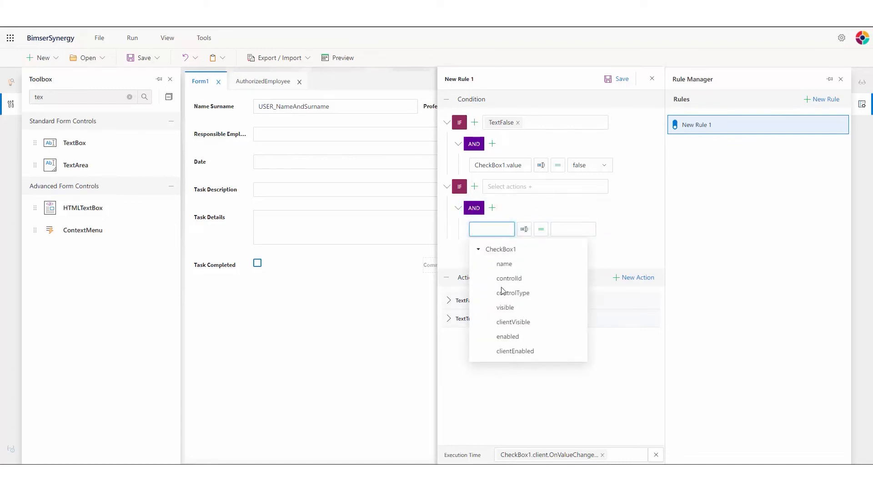
scroll(503, 288, "down", 2)
left_click(504, 337)
left_click(582, 230)
left_click(582, 201)
left_click(513, 186)
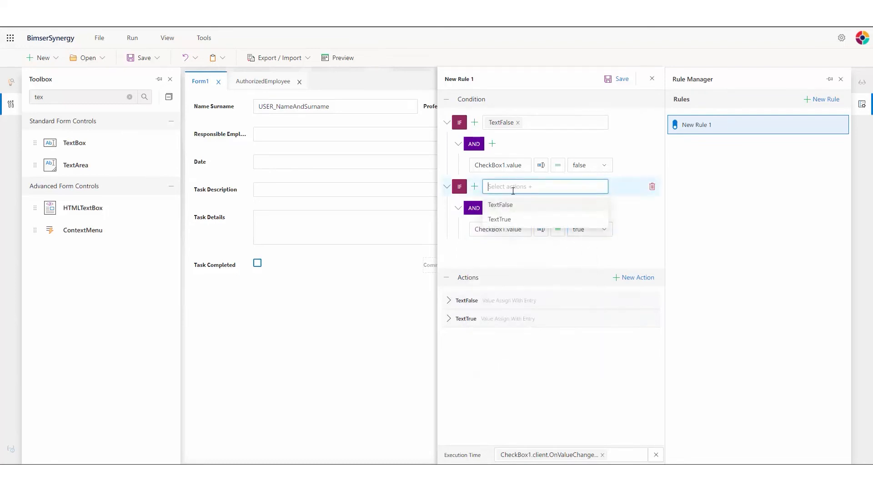
left_click(502, 220)
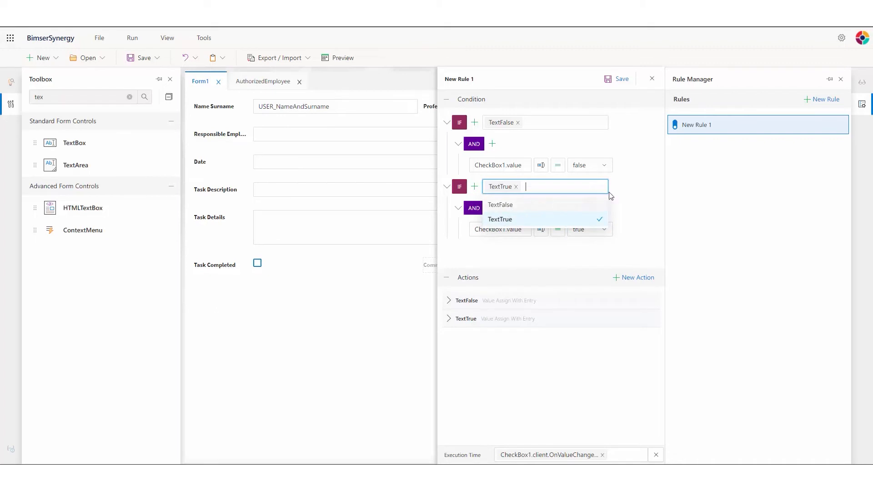
left_click(619, 81)
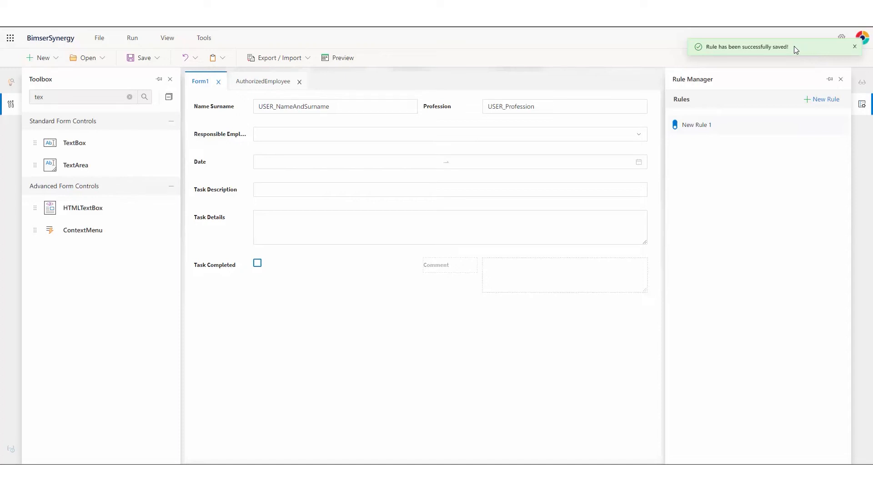
left_click(841, 81)
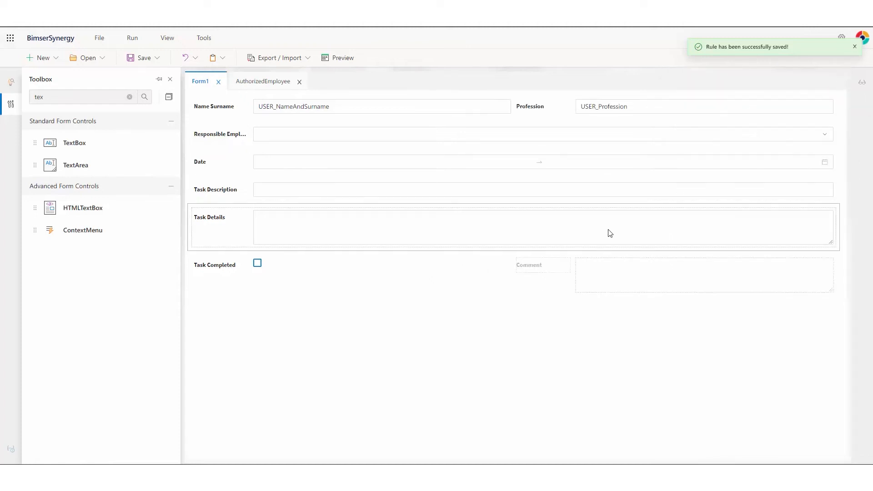
Preview the form, toggle Task Completed to confirm Comment shows and hides, then close the preview.
left_click(343, 58)
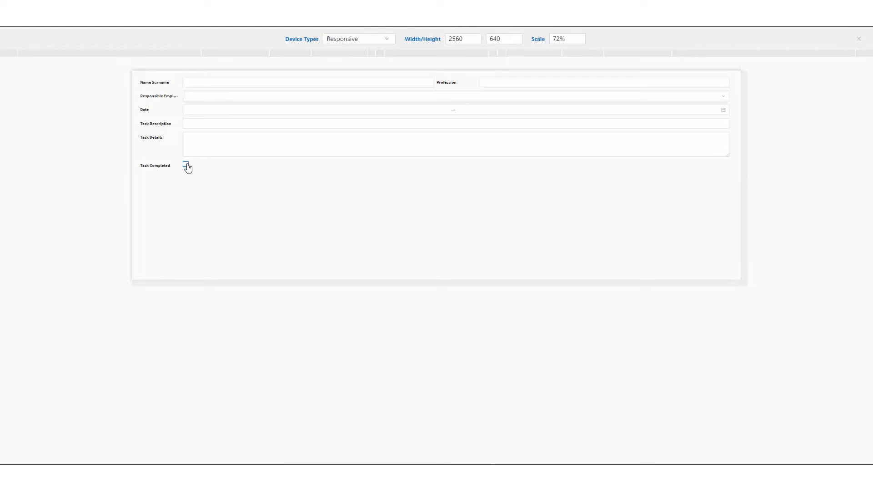
left_click(186, 165)
left_click(186, 165)
left_click(185, 165)
left_click(544, 170)
left_click(186, 165)
left_click(858, 40)
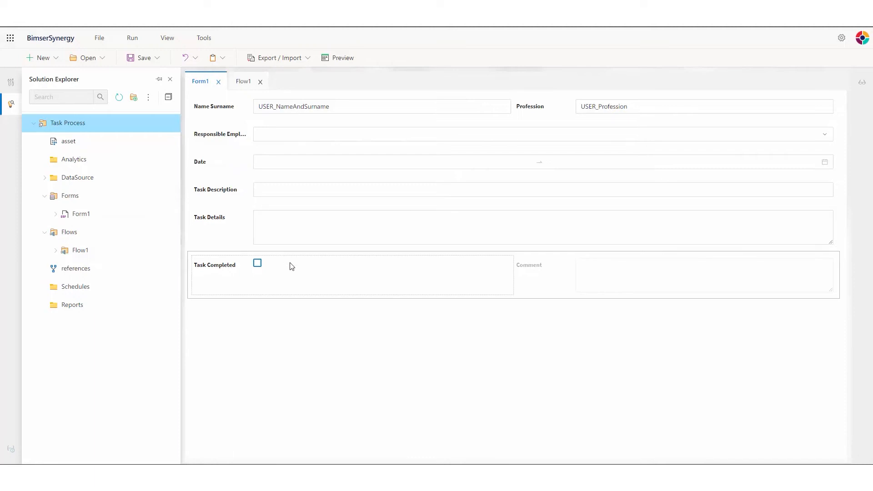
In the Flow1 designer, add a Variable element captioned 'RespEMP'.
double_click(97, 251)
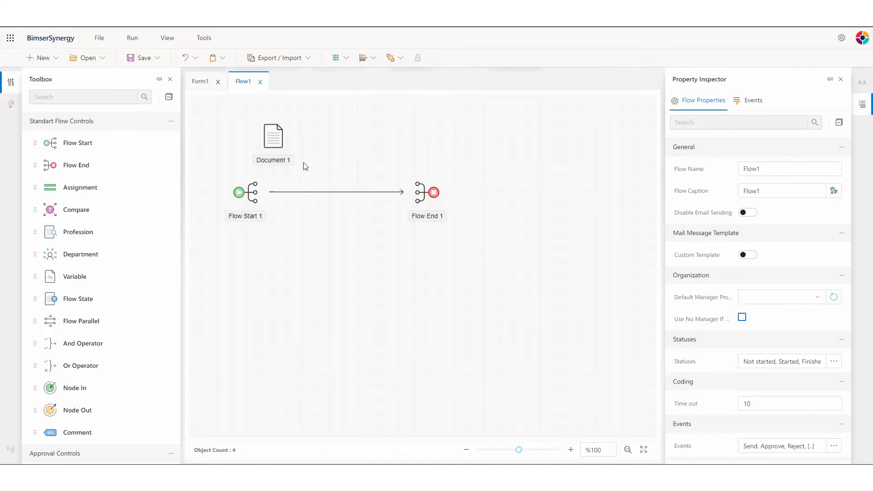
left_click(84, 98)
type("var")
left_click_drag(73, 142, 358, 141)
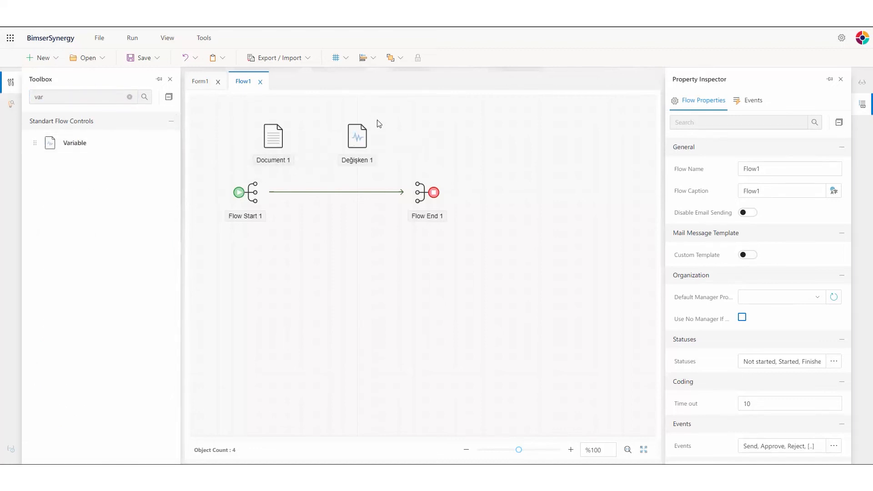
left_click(357, 127)
left_click(792, 252)
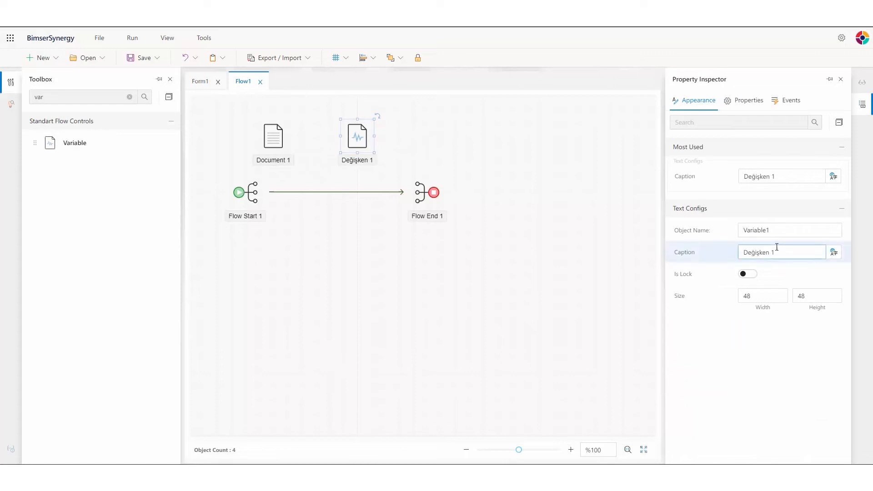
left_click_drag(783, 253, 712, 252)
type("RespEMP")
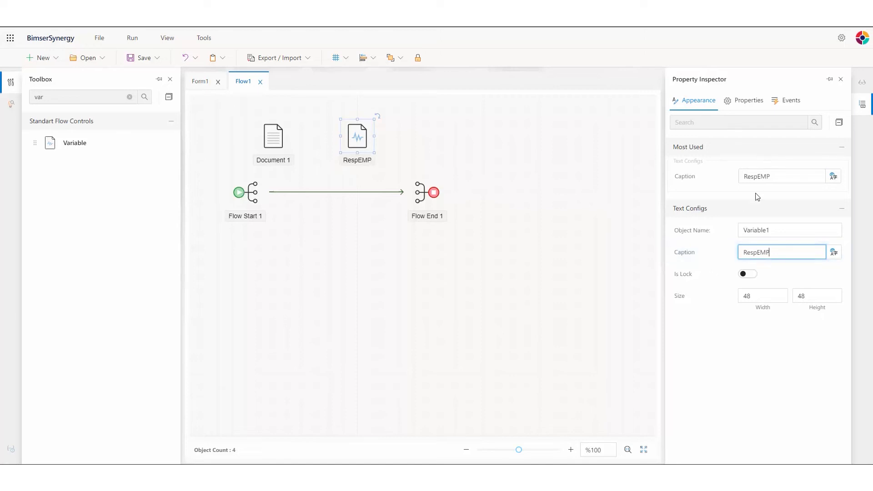
Name the variable VariableRESP and link it to Document1's ComboBox1.
left_click(772, 230)
left_click_drag(772, 230, 767, 230)
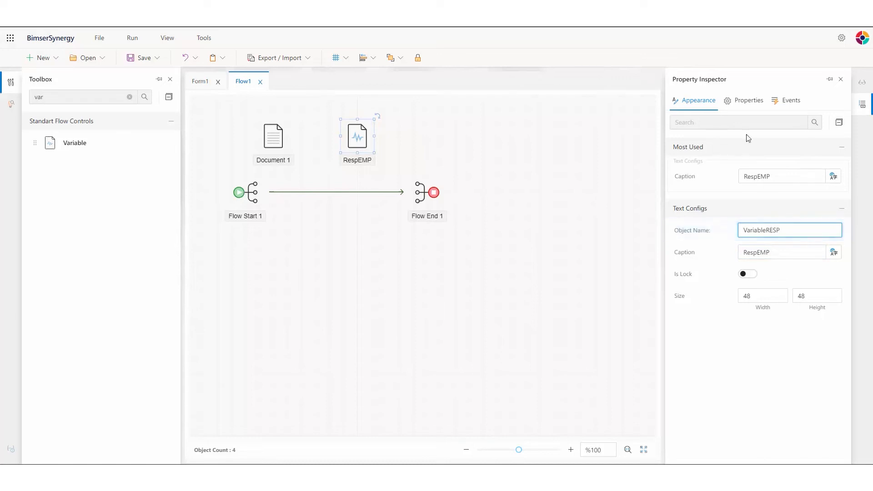
left_click(748, 103)
left_click(731, 125)
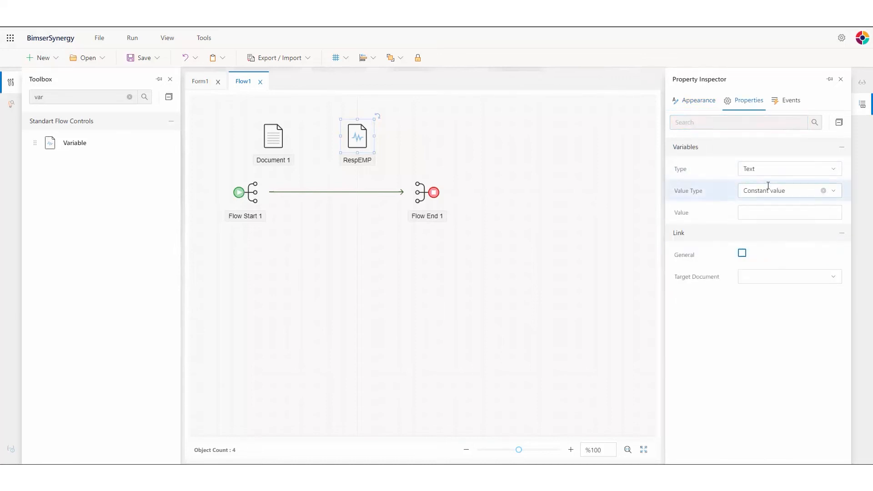
left_click(742, 254)
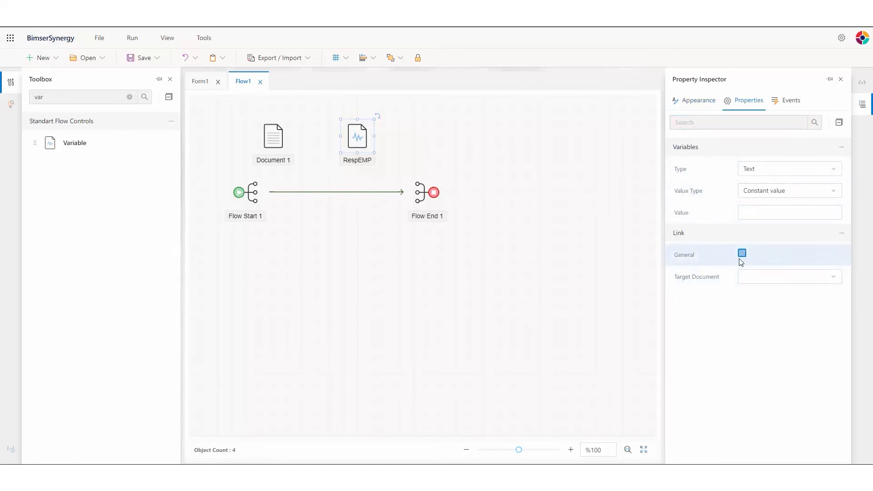
left_click(781, 281)
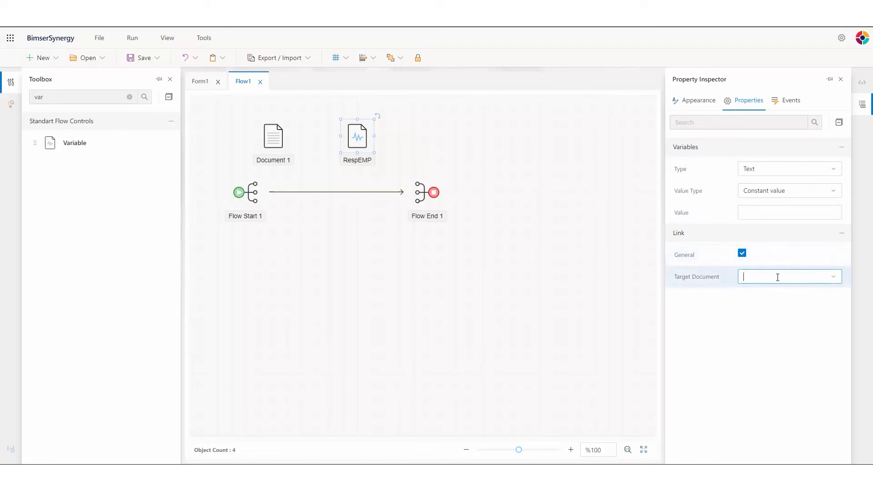
left_click(768, 295)
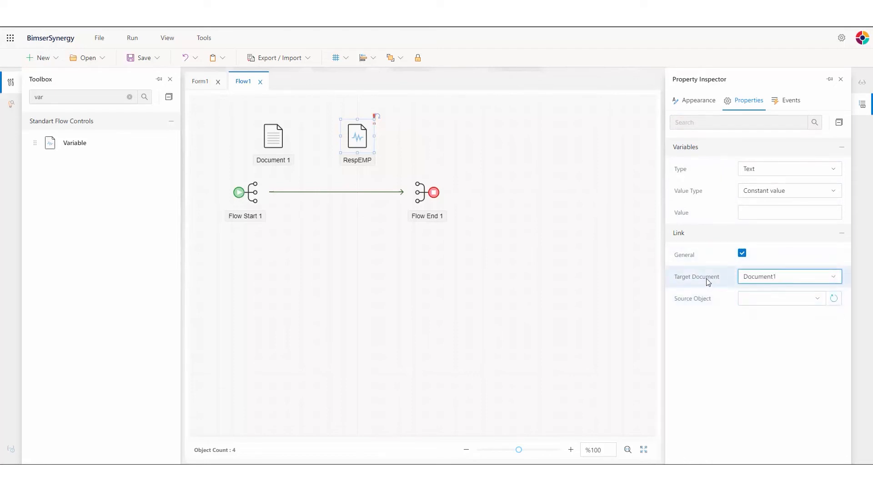
left_click(772, 299)
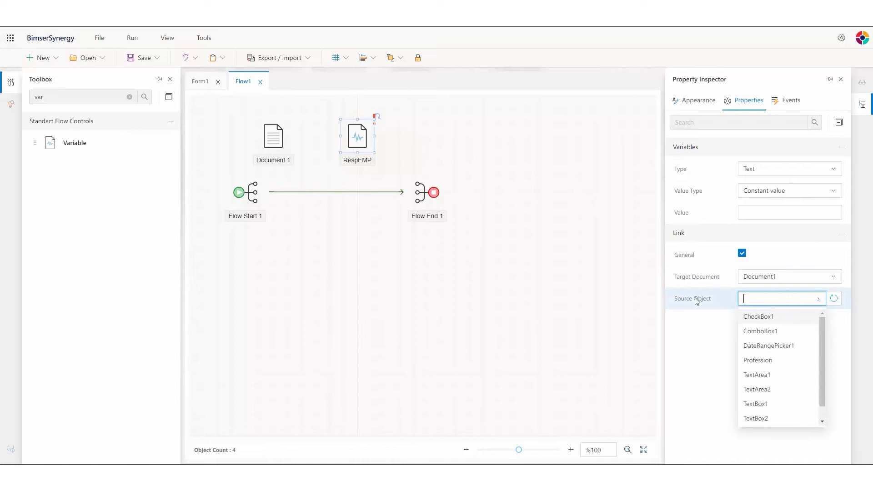
left_click(768, 333)
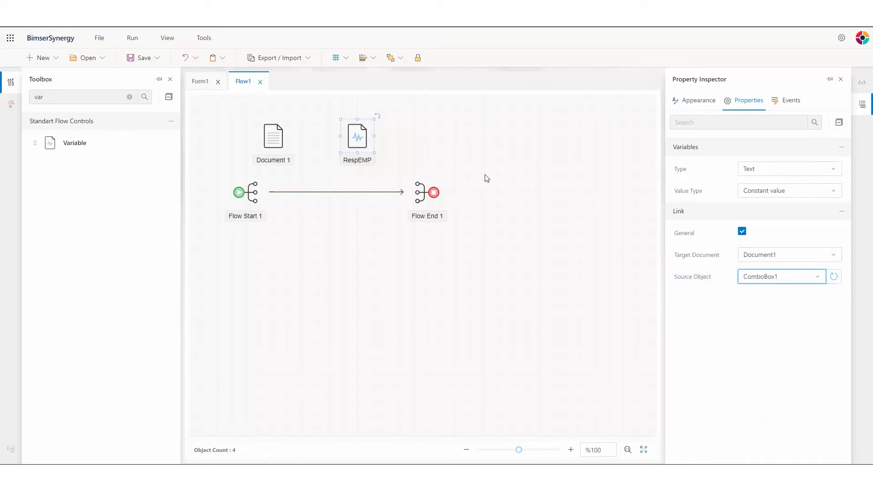
Move Flow End 1 right and delete the Flow Start to Flow End connector.
left_click(351, 191)
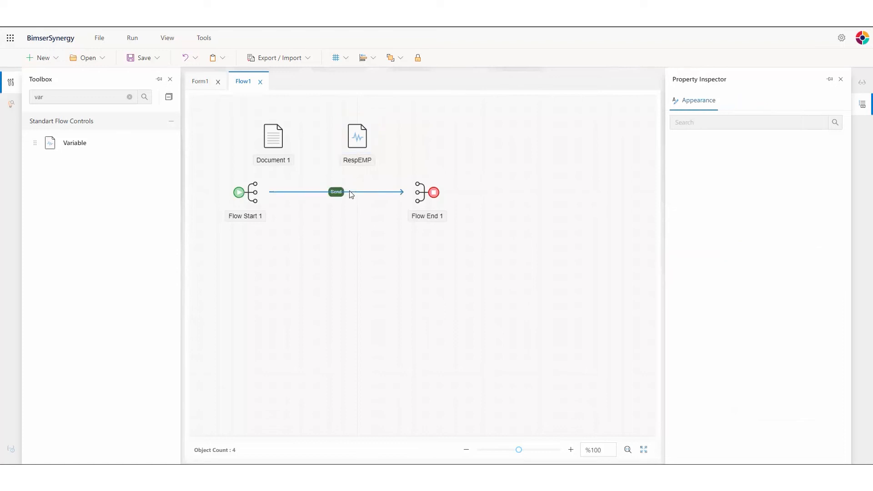
left_click_drag(431, 193, 584, 196)
left_click(419, 193)
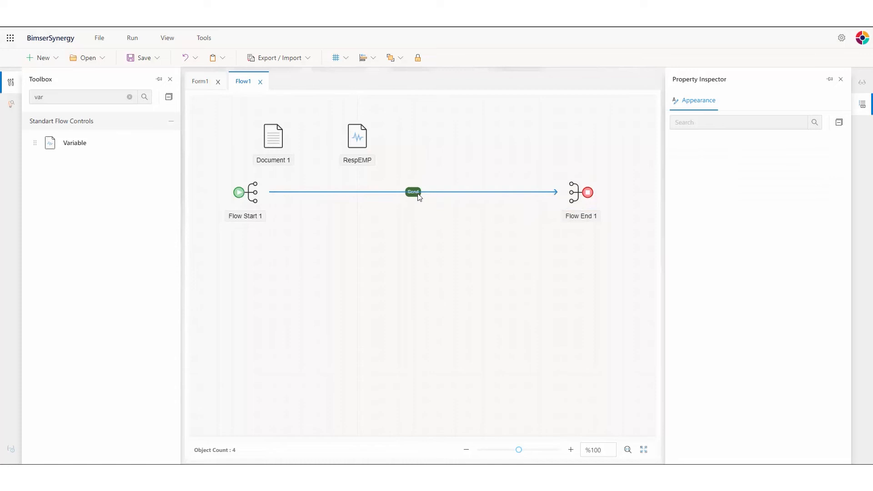
key("Delete")
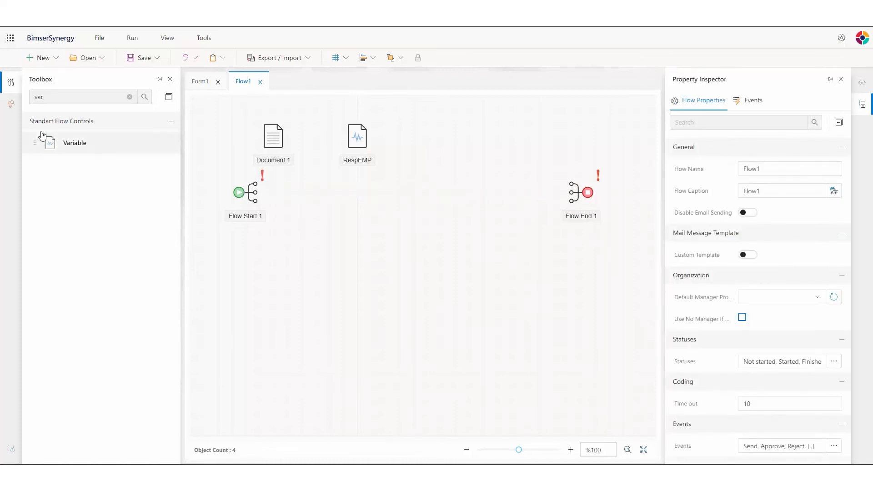
left_click(130, 97)
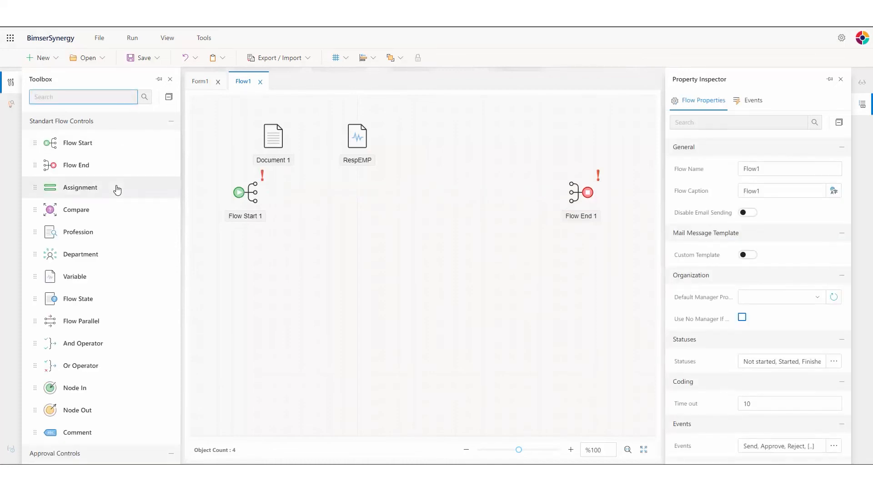
Connect Flow Start to a new Atama 1 assignment, followed by a Pozisyon 1 position step.
left_click_drag(268, 194, 379, 196)
left_click(359, 208)
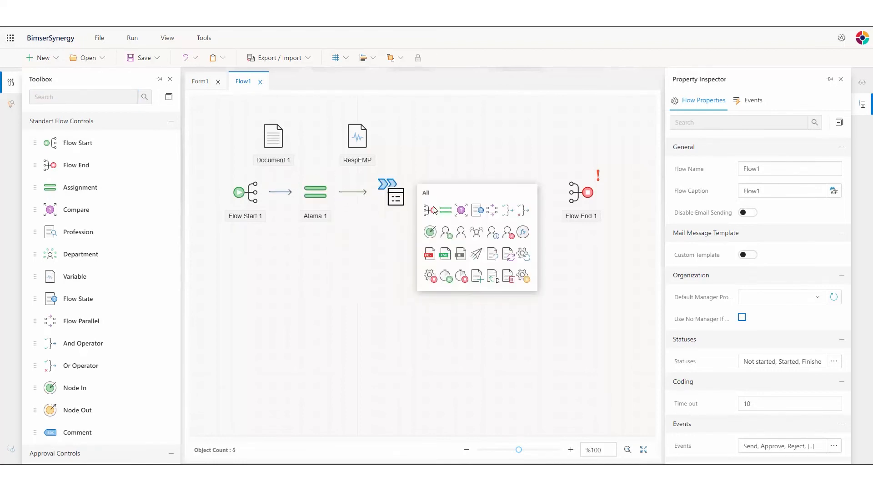
left_click(460, 232)
left_click(315, 190)
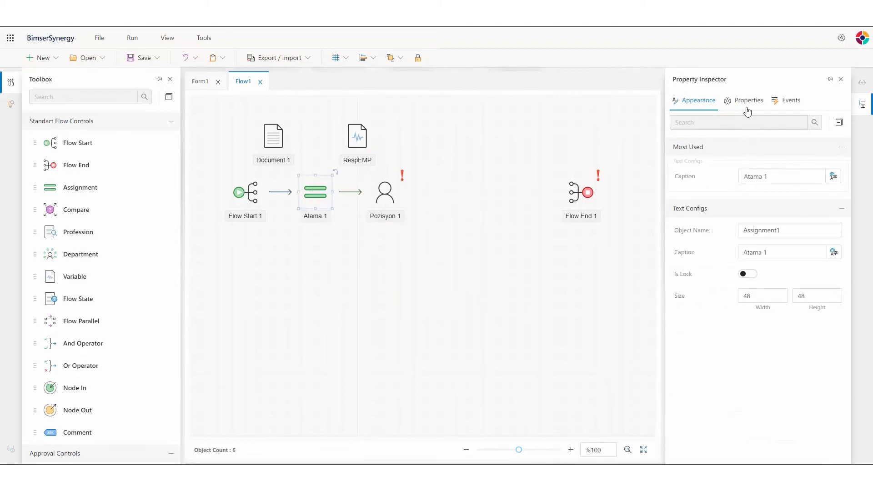
left_click(387, 198)
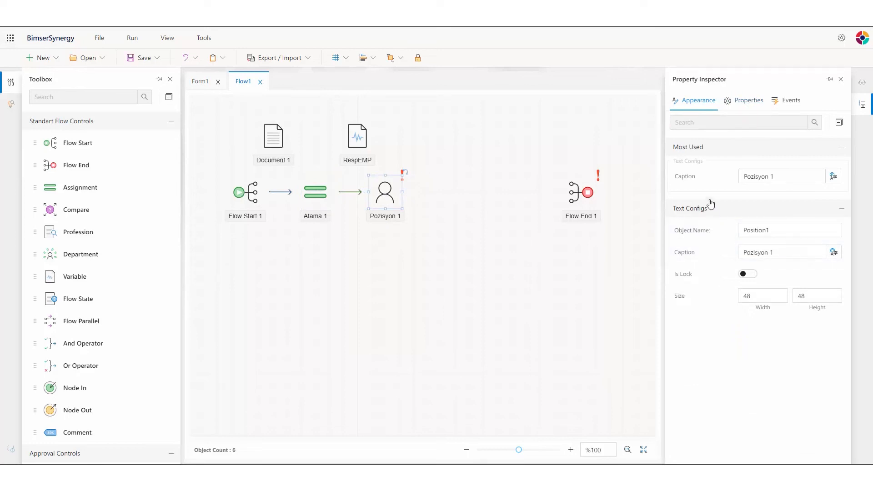
left_click(747, 106)
left_click(710, 105)
left_click(739, 105)
Attach Document1 to Pozisyon 1 through View2, mark it editable, and save.
scroll(764, 281, "down", 1)
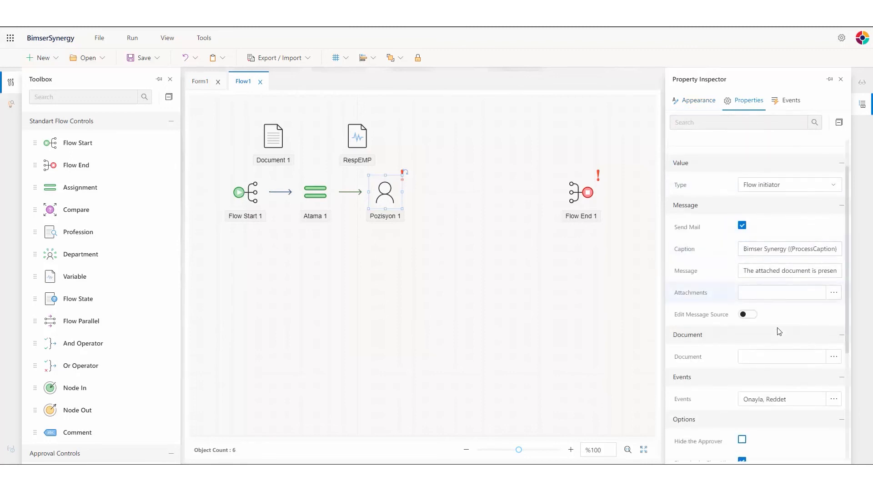
left_click(834, 357)
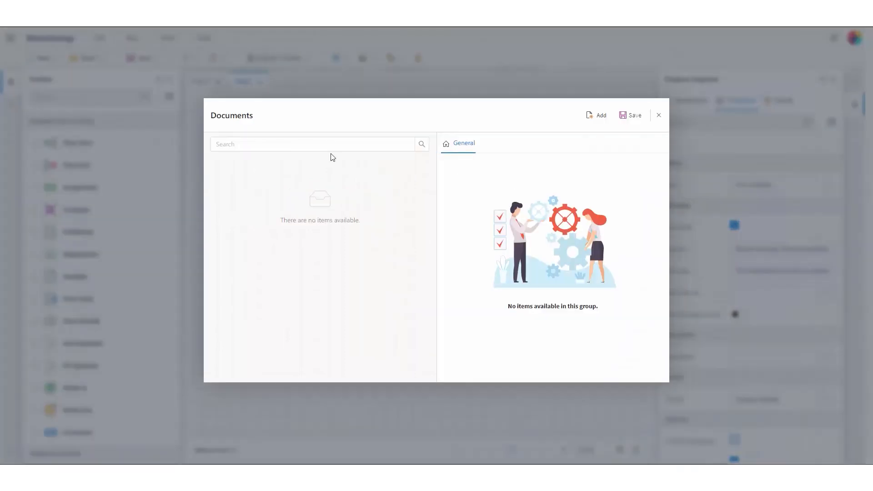
left_click(599, 116)
left_click(585, 167)
left_click(572, 185)
left_click(586, 189)
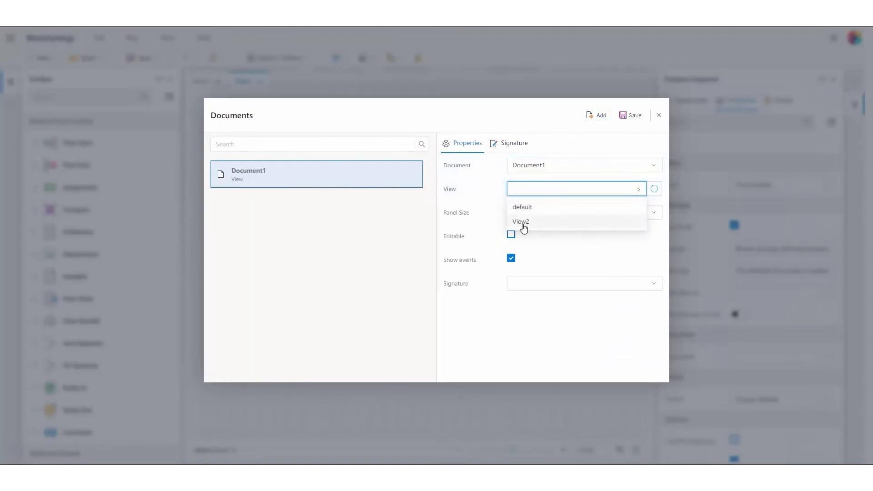
left_click(537, 226)
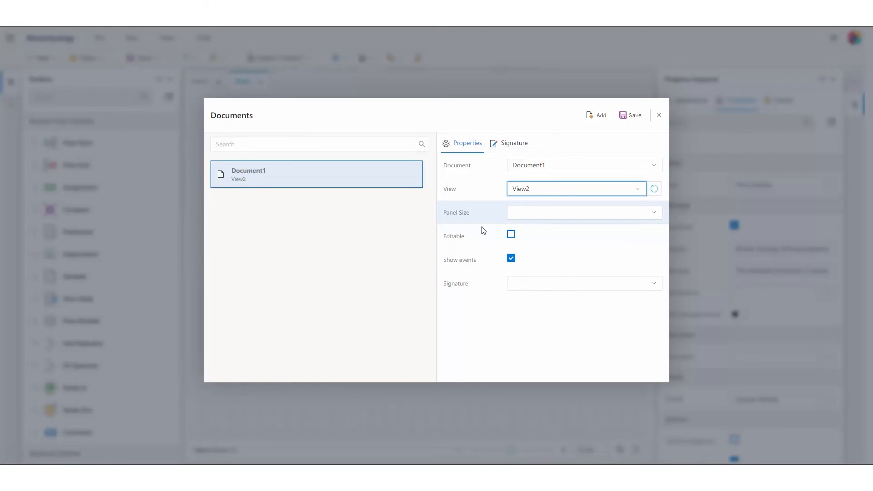
left_click(511, 234)
left_click(636, 117)
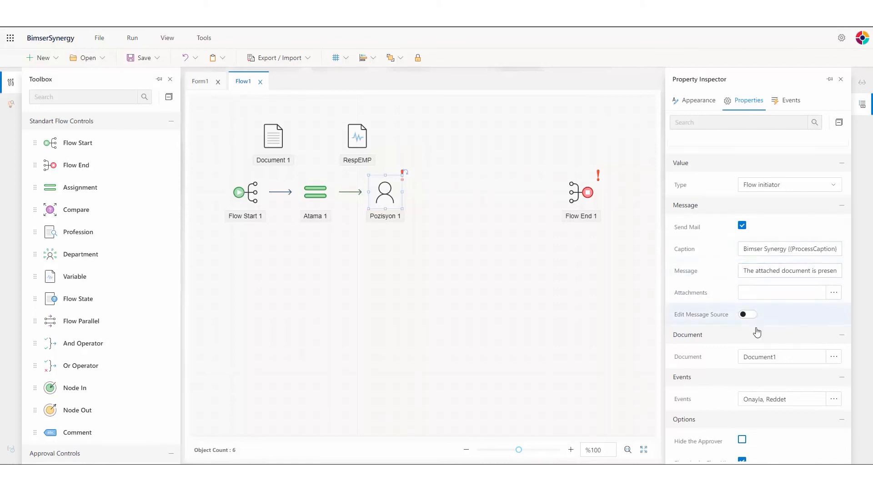
Make Atama 1 assign Position1 from the user in VariableRESP, then close the Property Inspector.
left_click(317, 194)
left_click(771, 168)
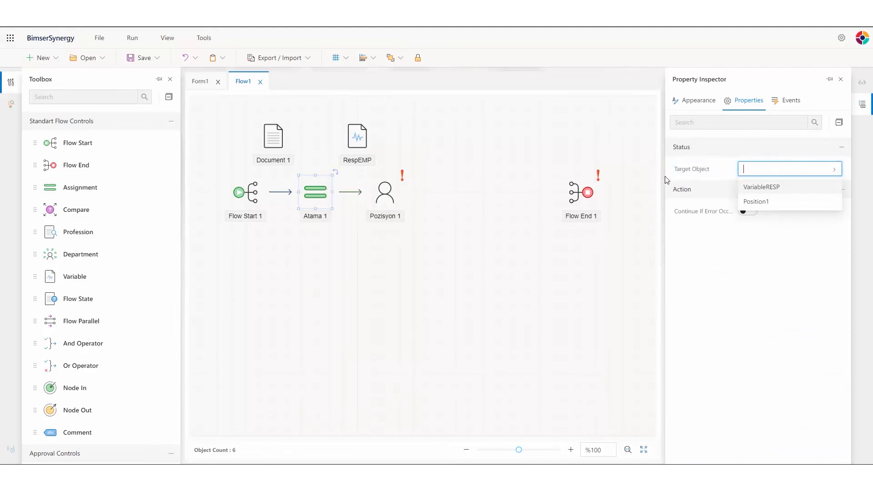
left_click(784, 205)
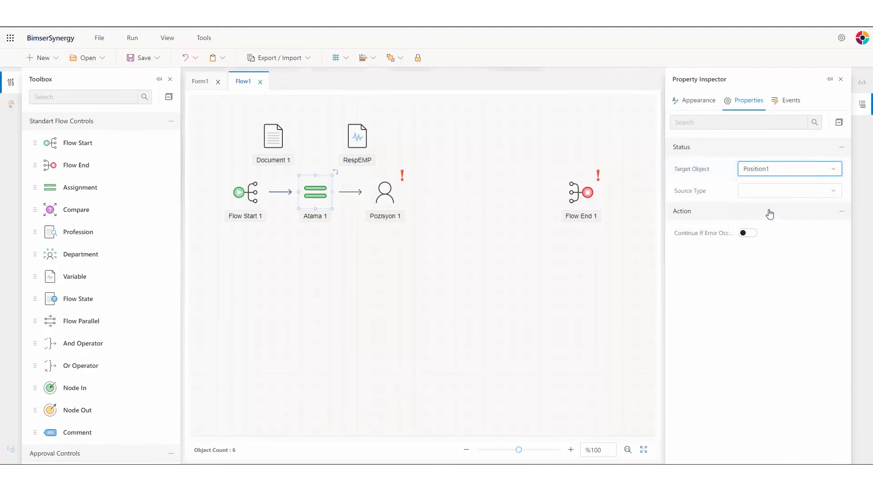
left_click(771, 189)
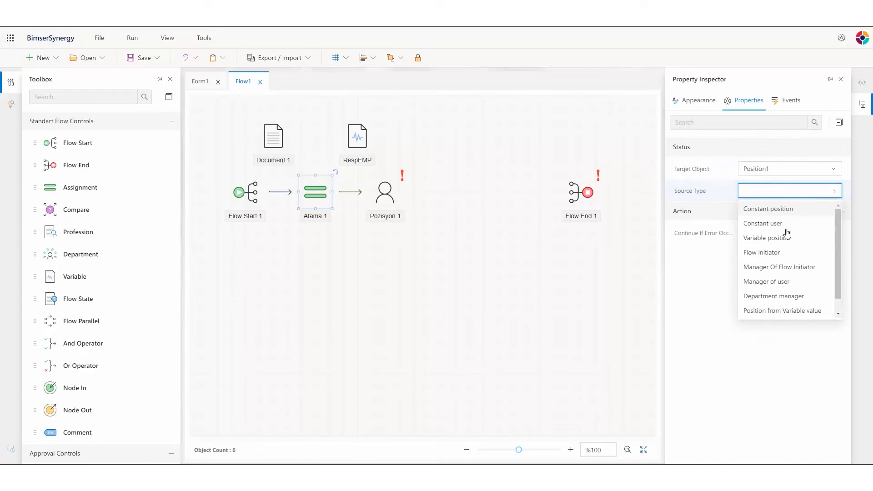
left_click_drag(840, 245, 841, 258)
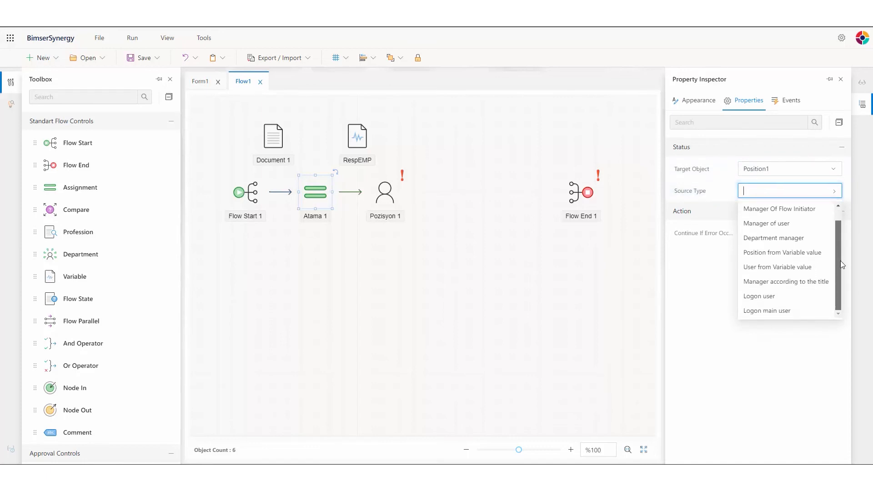
left_click(773, 268)
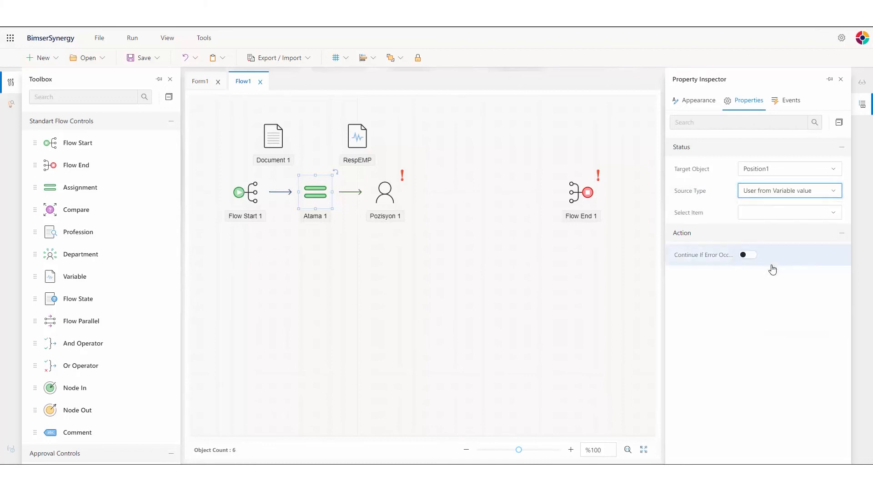
left_click(785, 217)
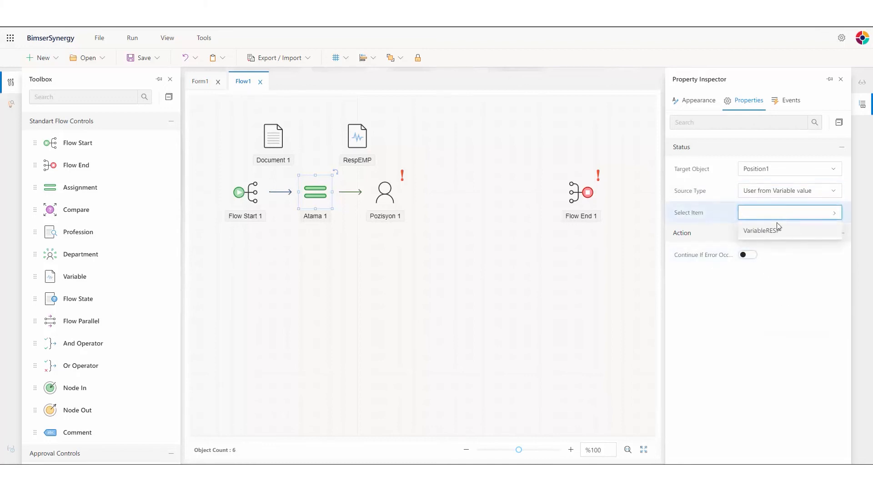
left_click(766, 232)
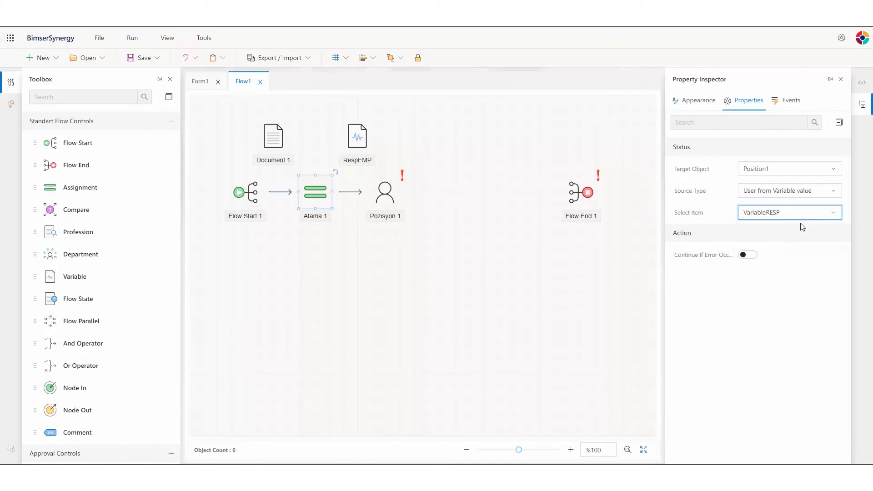
left_click(842, 80)
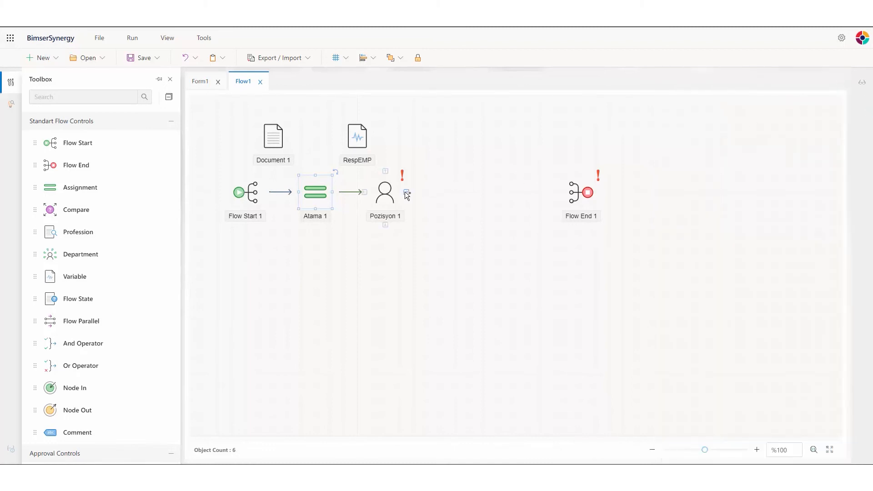
Change the Pozisyon 1 step's caption to 'Employee'.
left_click(384, 194)
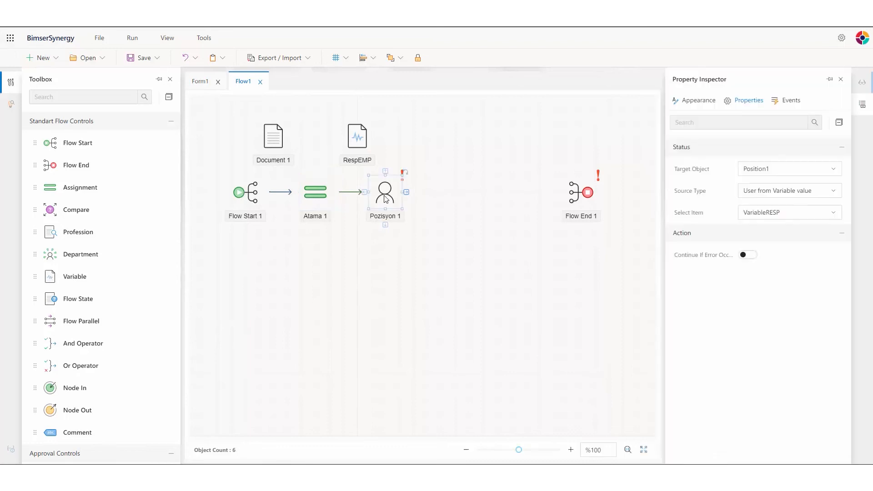
left_click(696, 100)
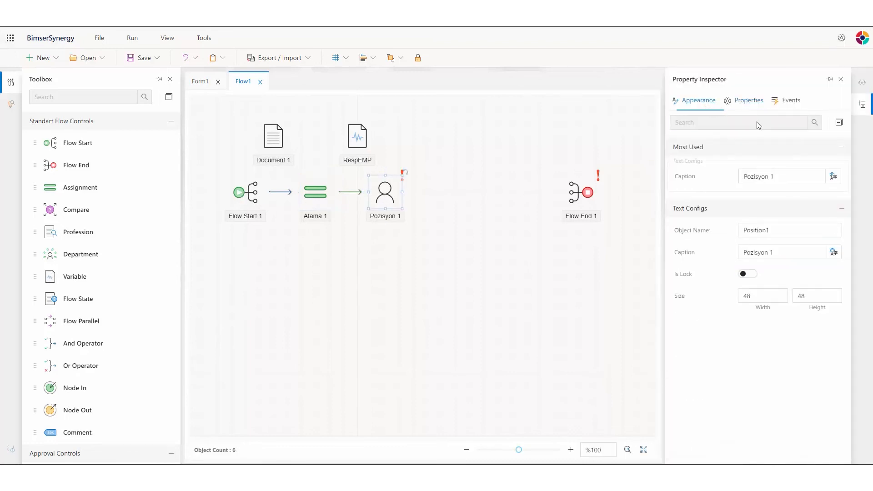
left_click(782, 253)
left_click_drag(782, 252, 724, 254)
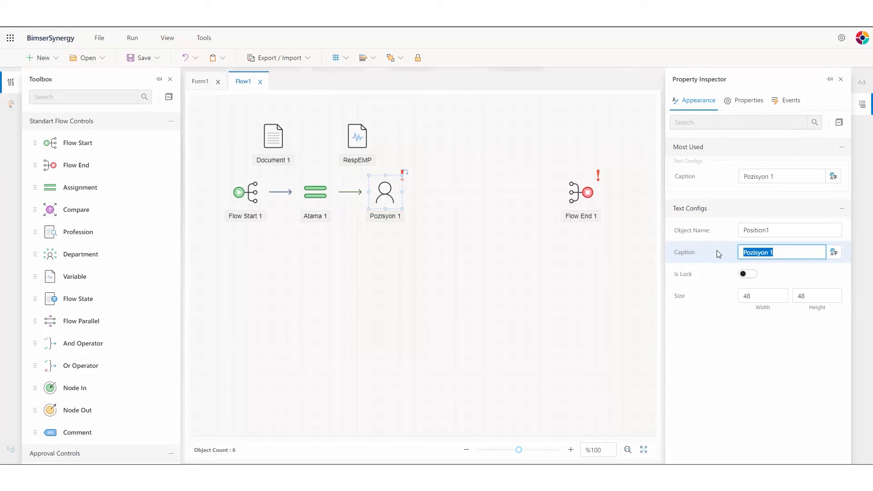
type("Employee")
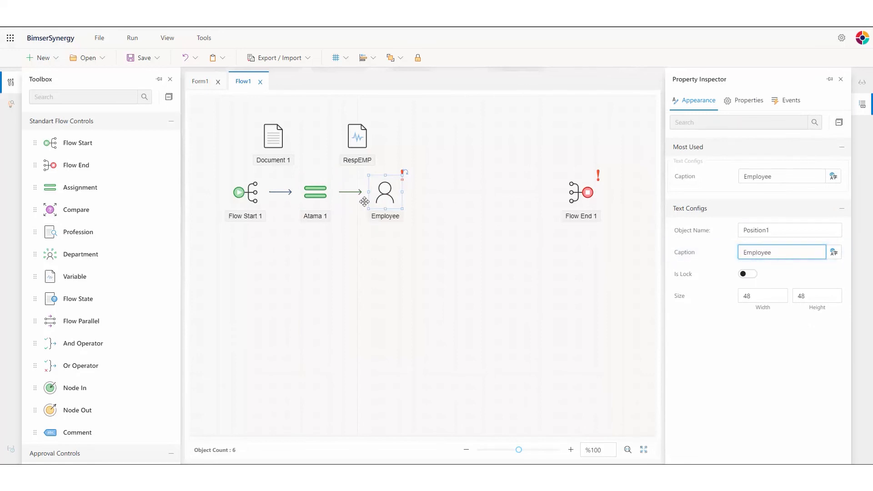
Caption Atama 1 'Assigning' and start a new connection out of Employee.
left_click(315, 187)
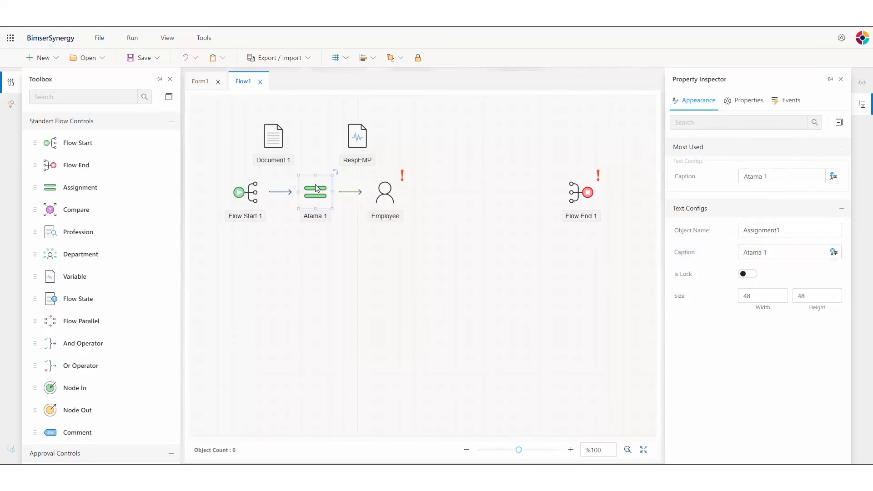
left_click_drag(785, 254, 729, 260)
type("Assignin")
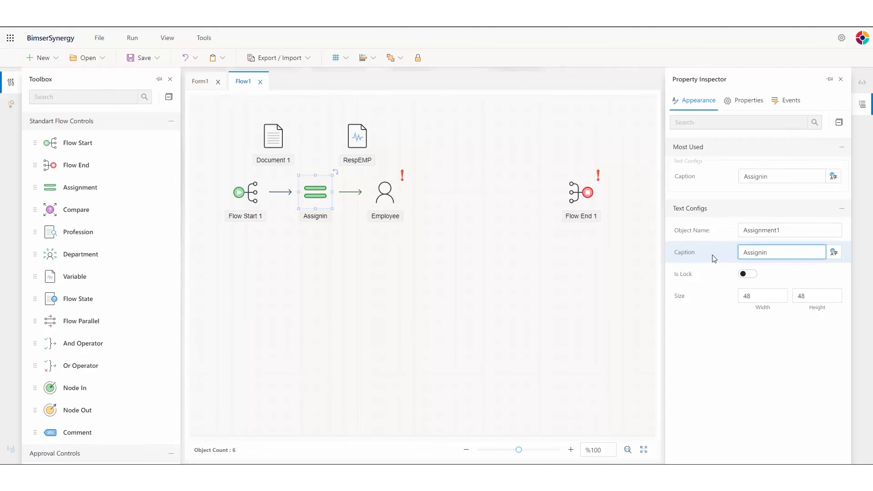
type("g")
left_click(841, 79)
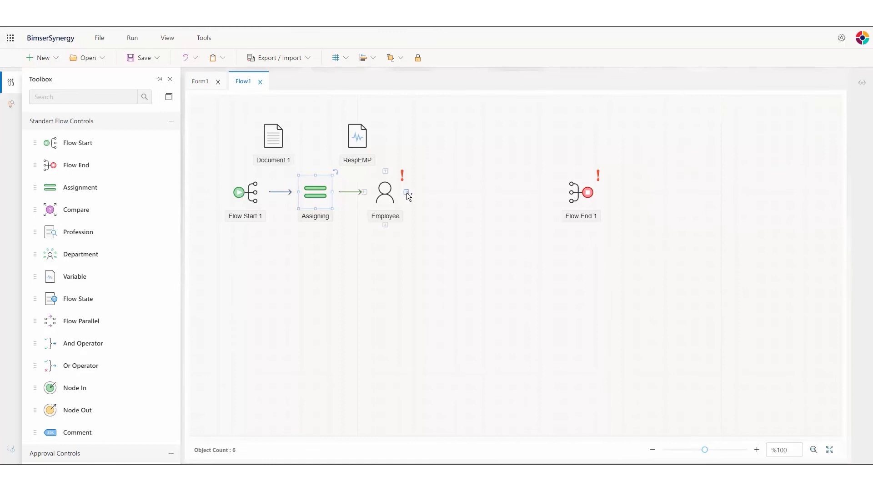
left_click_drag(407, 193, 457, 196)
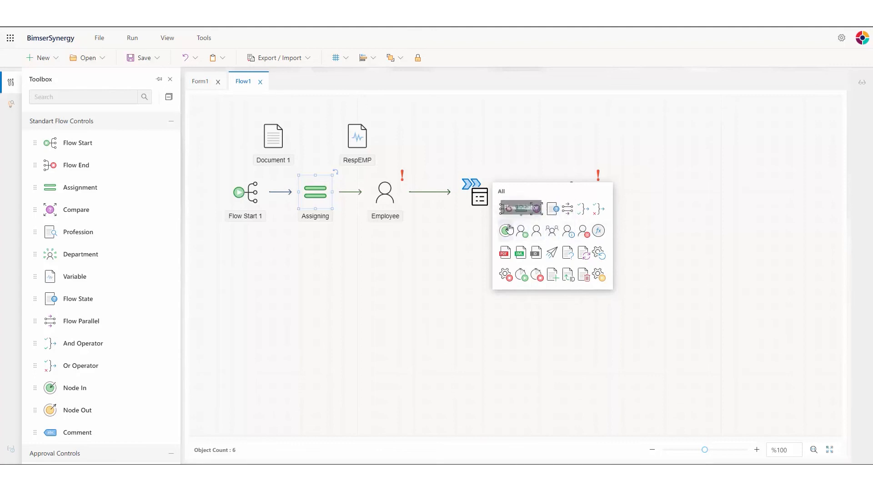
Add a notification step after Employee and attach Document1 with View2.
left_click(567, 230)
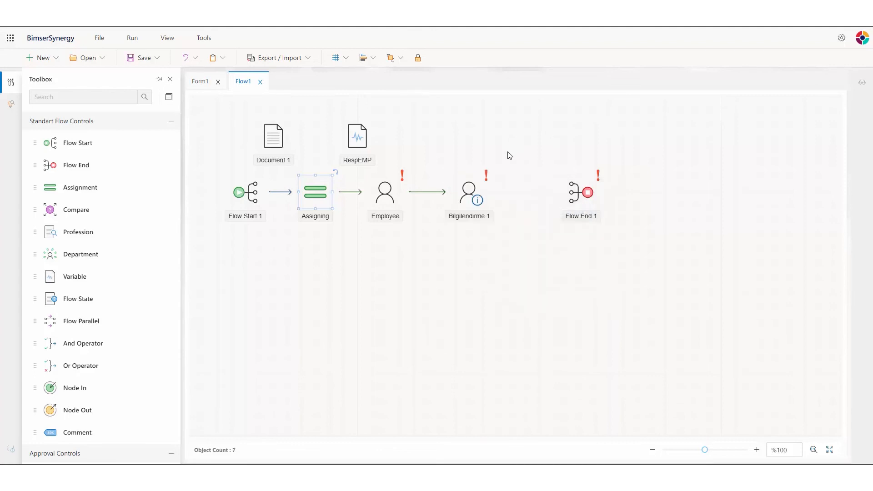
double_click(469, 192)
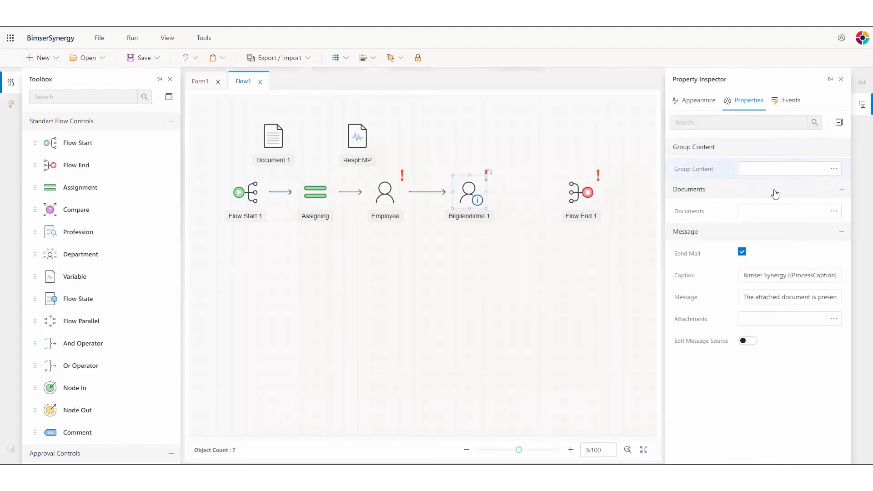
left_click(833, 211)
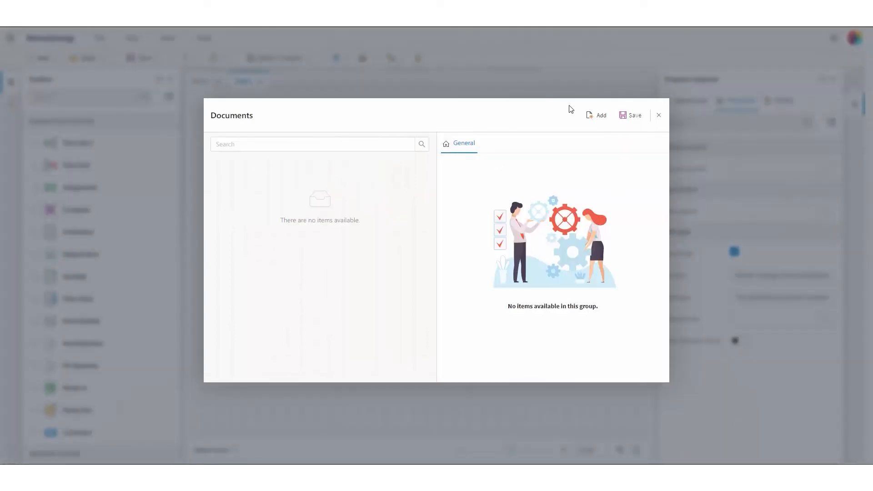
left_click(599, 116)
left_click(540, 165)
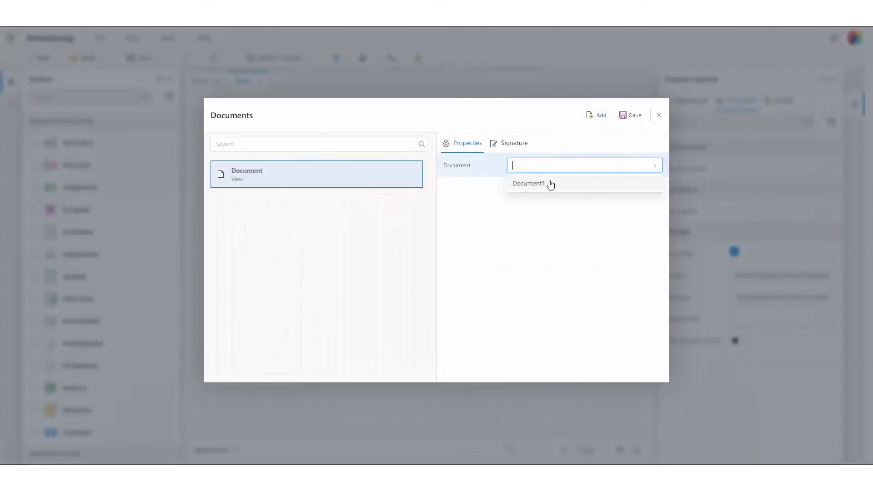
left_click(551, 184)
left_click(569, 189)
left_click(535, 221)
left_click(629, 119)
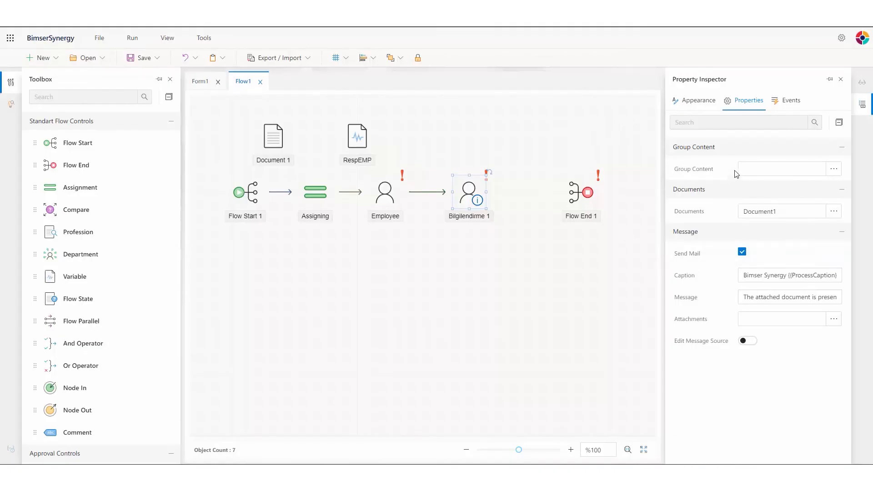
Caption the notification step 'Notification' and connect it to Flow End 1.
left_click(698, 100)
left_click_drag(794, 190, 727, 190)
type("N")
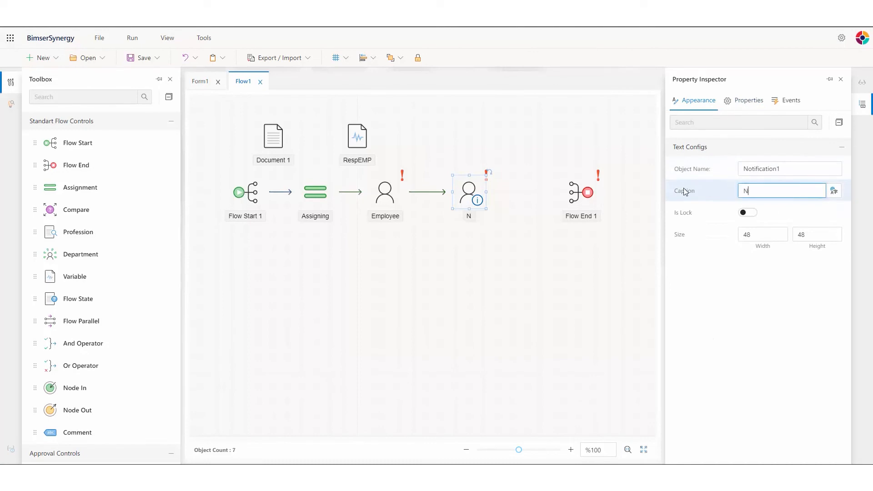
type("otification")
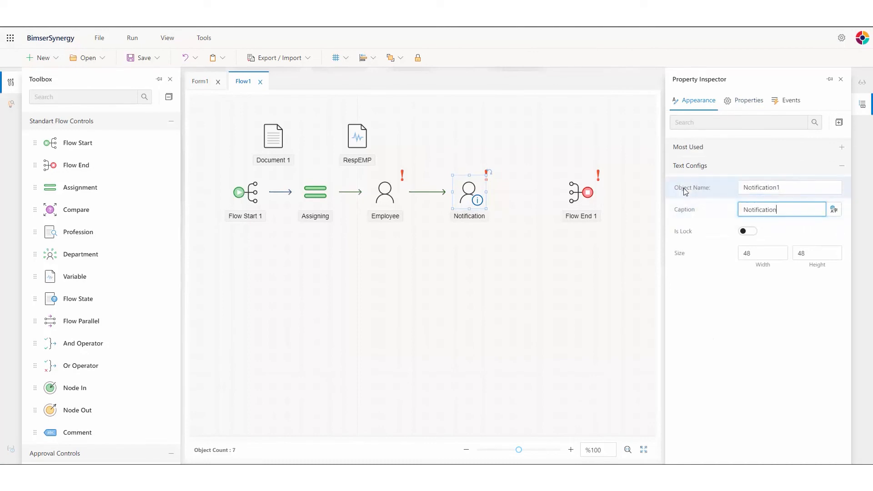
left_click(533, 231)
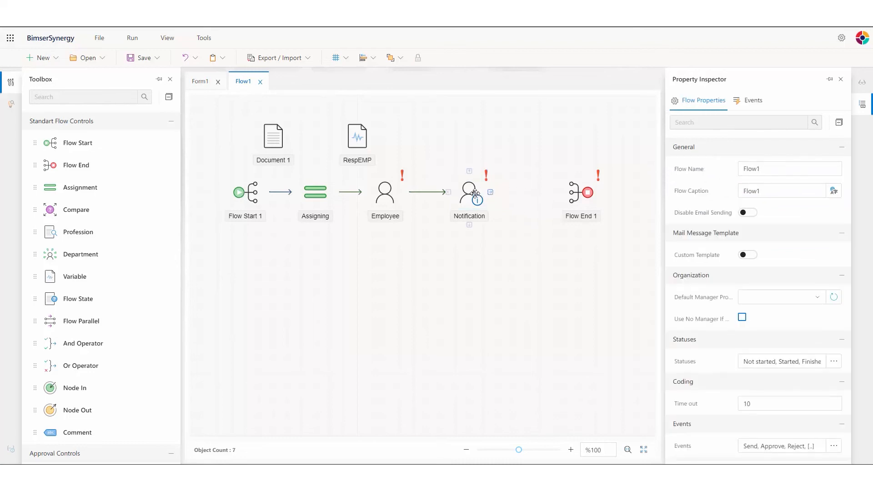
left_click_drag(490, 192, 557, 194)
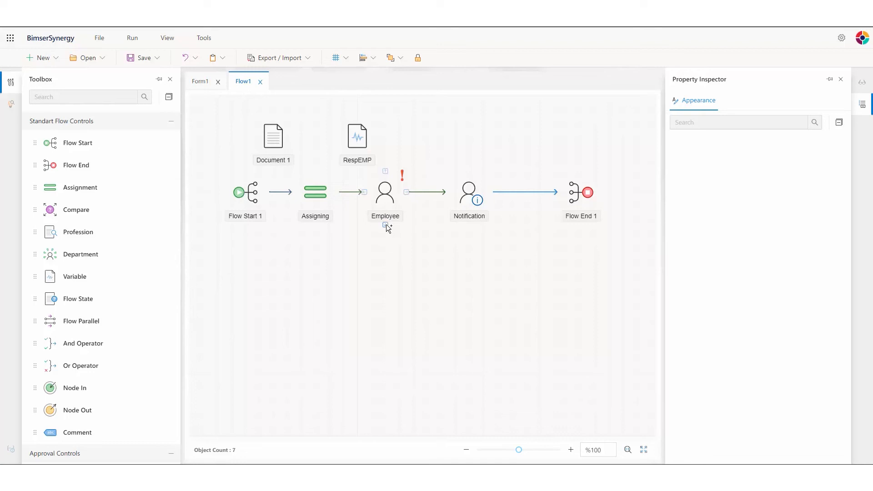
Draw a second link from Employee to Notification and show the solution files.
left_click_drag(385, 225, 475, 229)
left_click(19, 106)
Publish the Task Process project and open the Web Interface portal from Admin Tools.
right_click(77, 122)
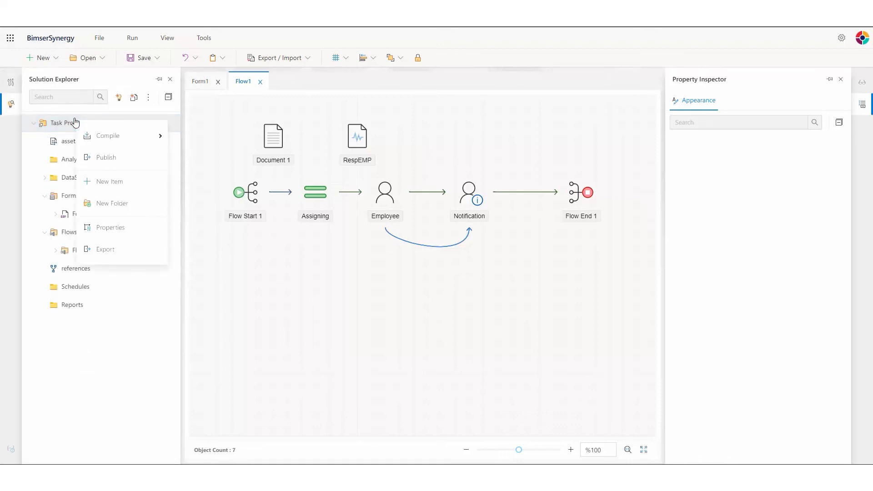
left_click(122, 158)
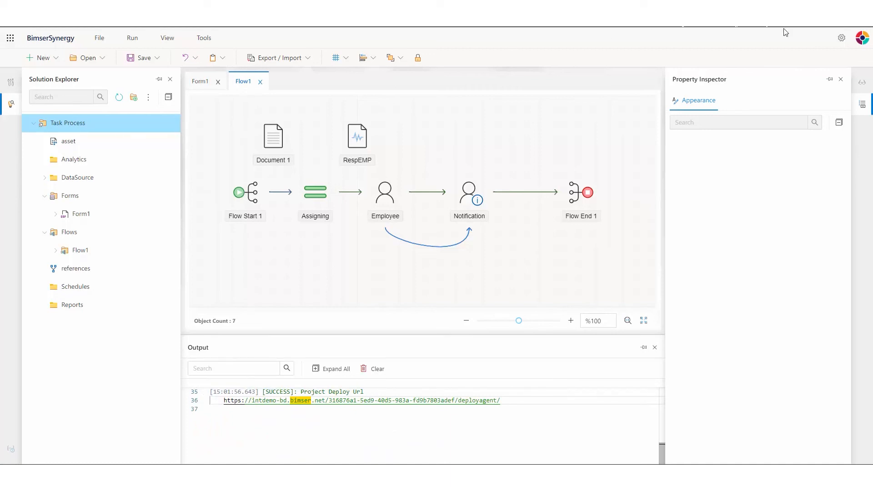
left_click(841, 38)
left_click(785, 88)
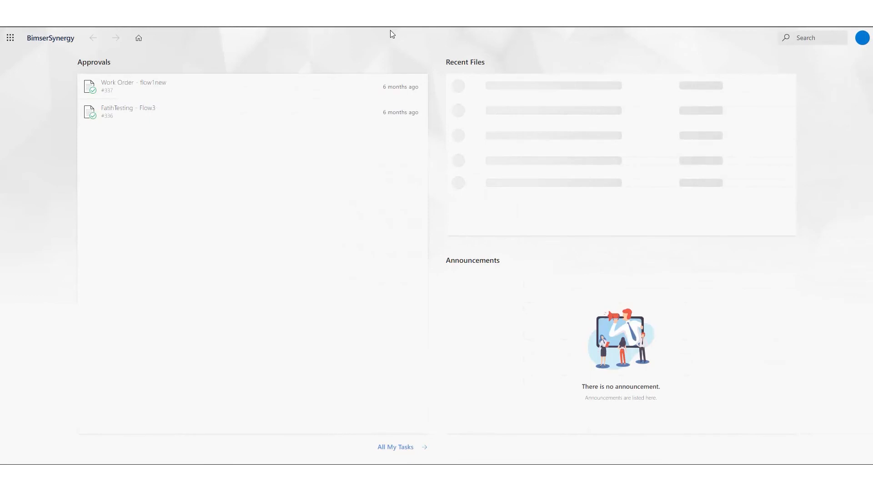
Open the Application Navigator from Admin Tools and begin adding a new menu item.
left_click(10, 37)
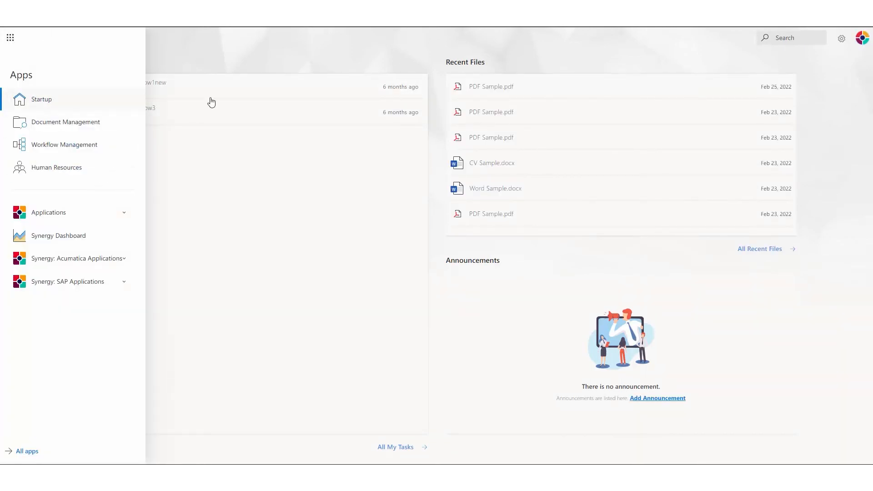
left_click(330, 57)
left_click(836, 44)
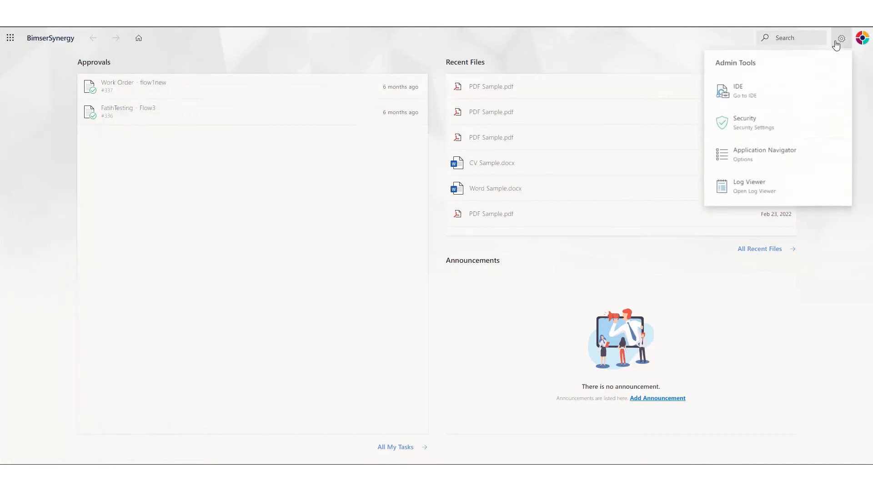
left_click(755, 156)
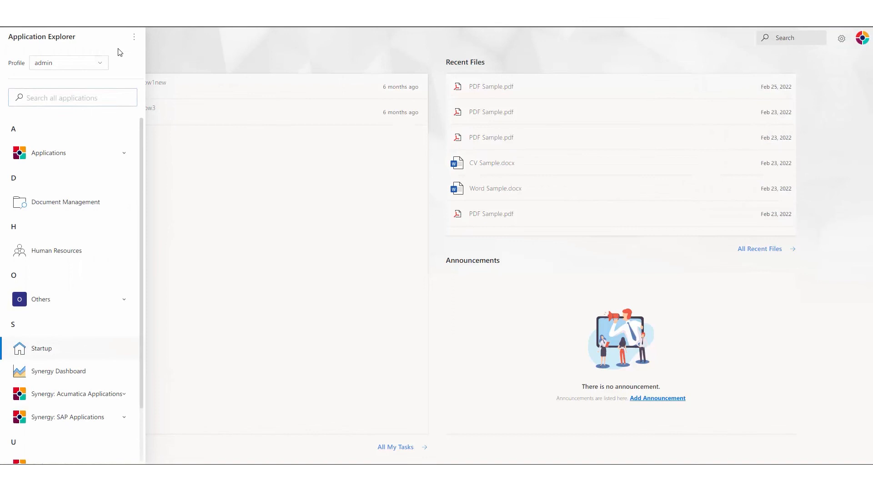
left_click(135, 38)
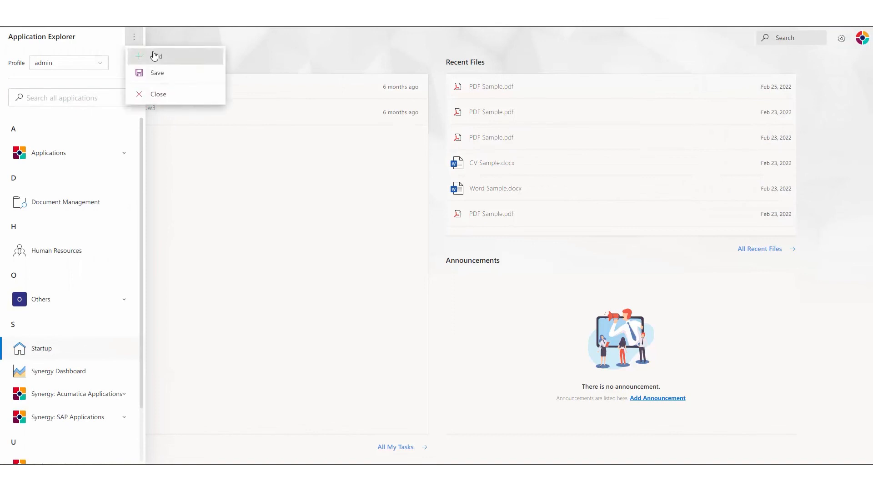
left_click(153, 54)
Caption the item Task Process and have it start P_TaskProcess's Flow1.
left_click(392, 204)
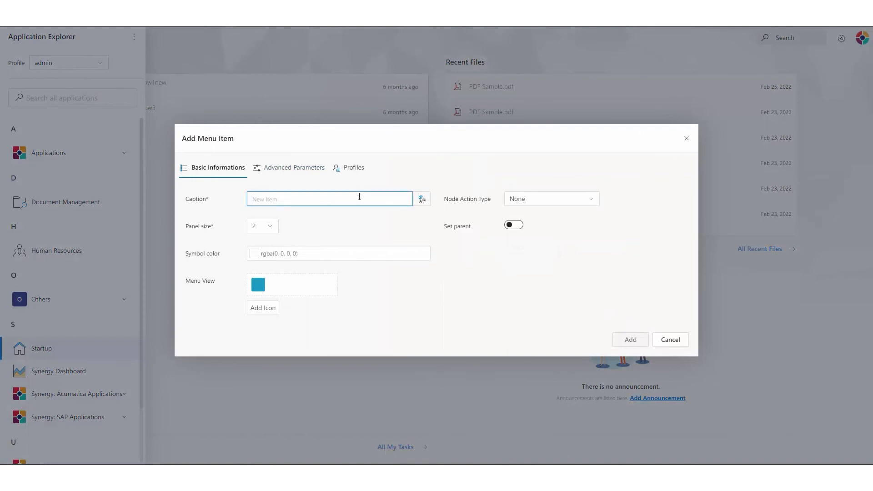
type("Task Process")
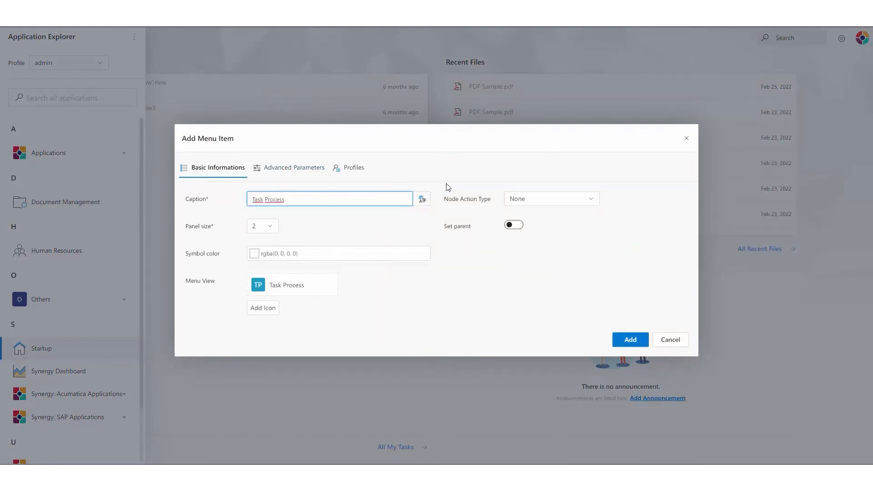
left_click(562, 201)
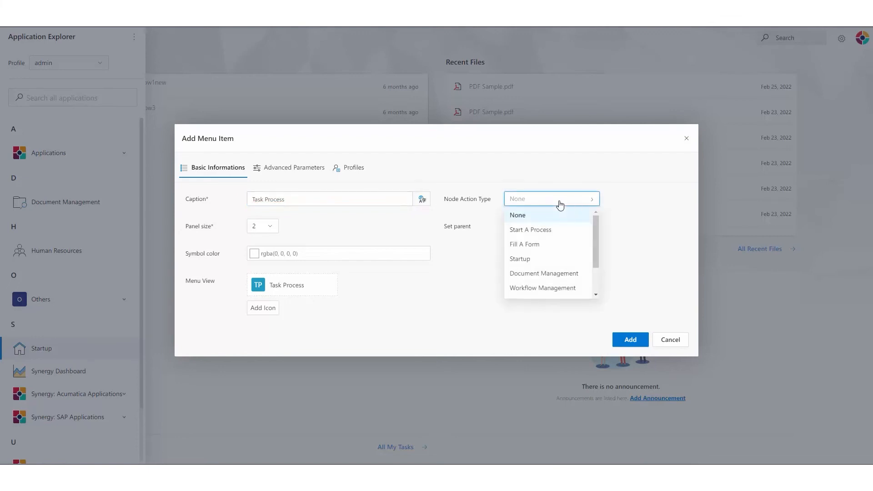
left_click(527, 231)
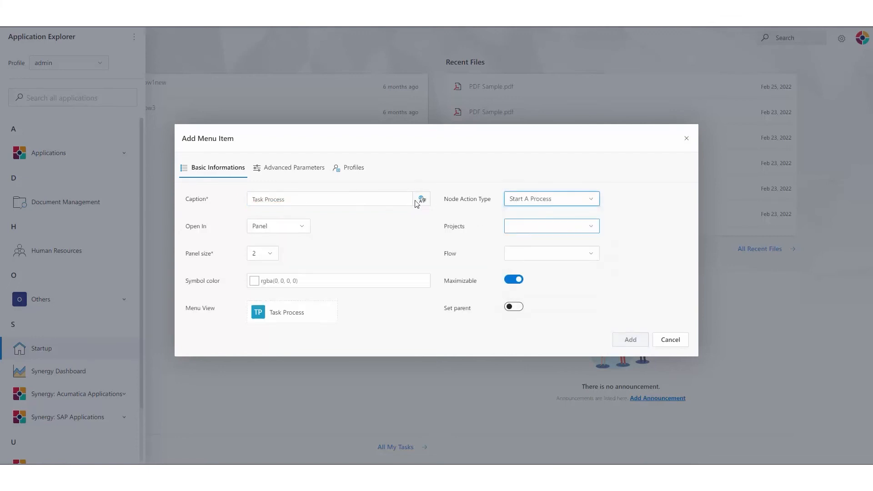
left_click(536, 226)
left_click_drag(597, 202, 600, 246)
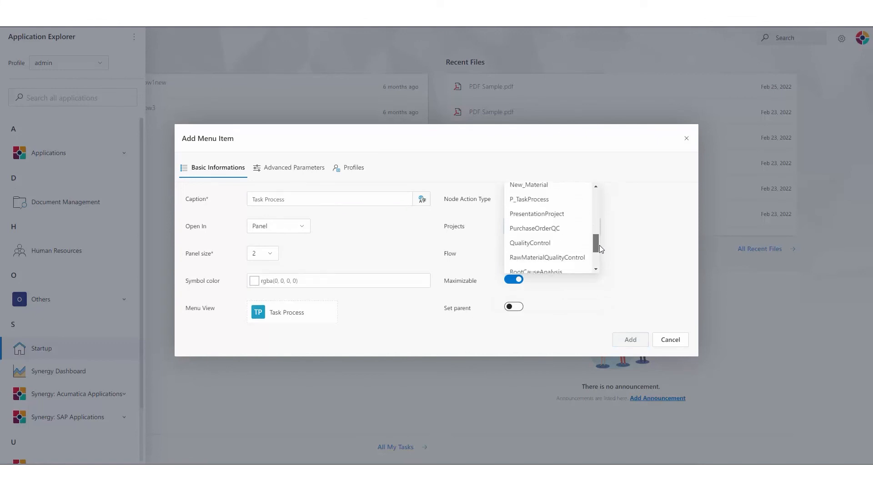
left_click(527, 200)
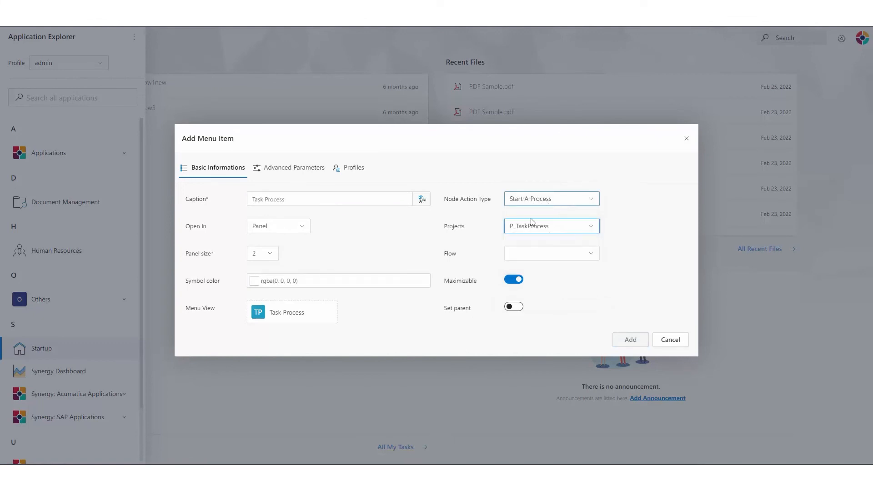
left_click(552, 255)
left_click(525, 271)
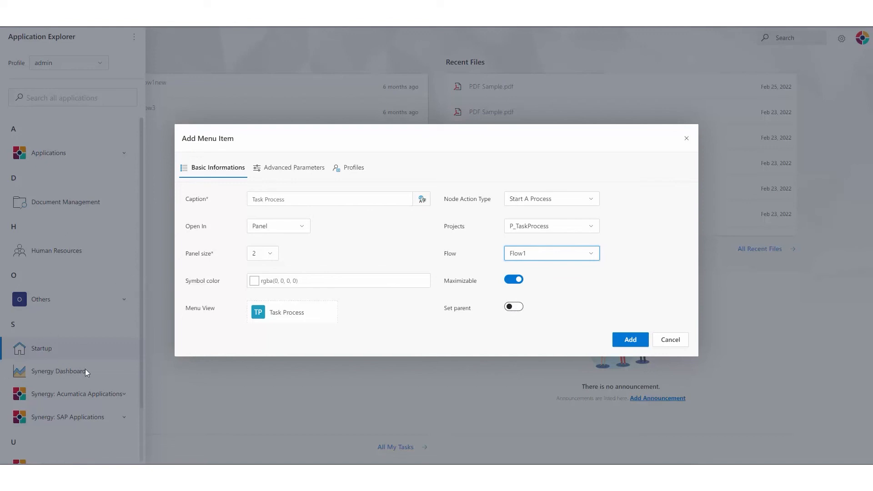
Leave the menu item without a parent and go to its Profiles settings.
left_click(518, 309)
scroll(536, 307, "down", 1)
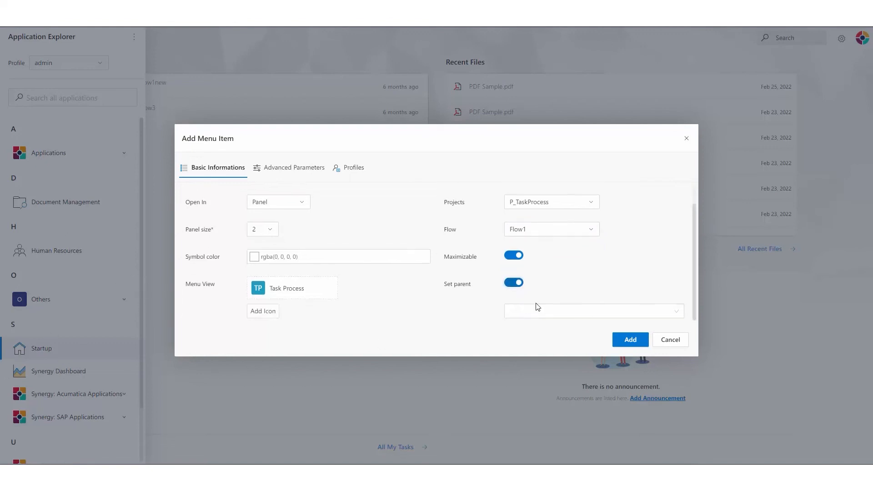
left_click(541, 309)
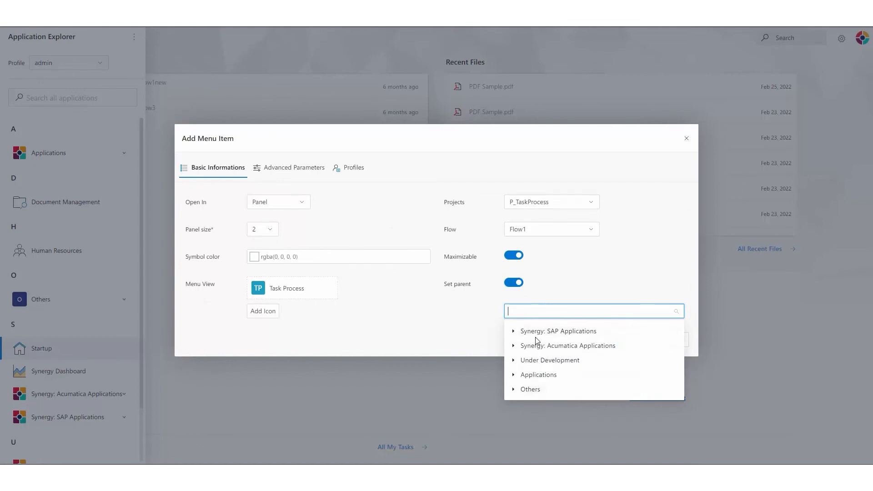
left_click(512, 284)
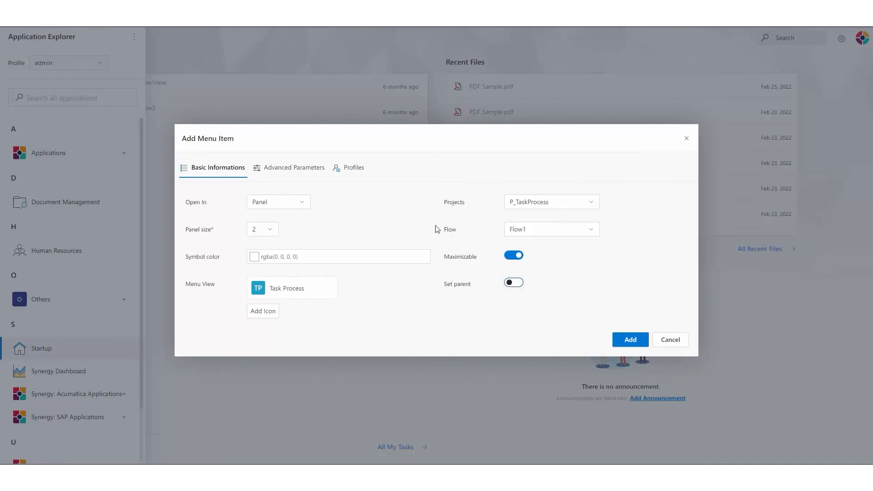
left_click(353, 168)
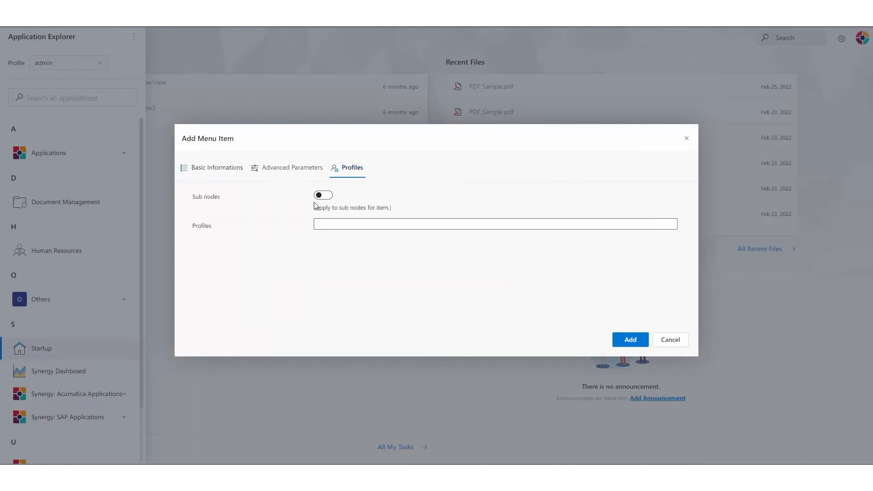
Grant all profiles access to Task Process and add the item to the menu.
left_click(329, 221)
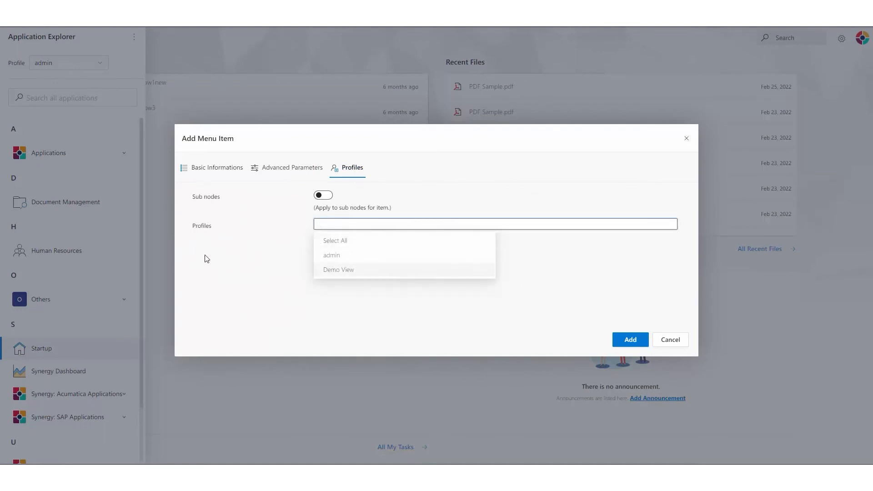
left_click(343, 241)
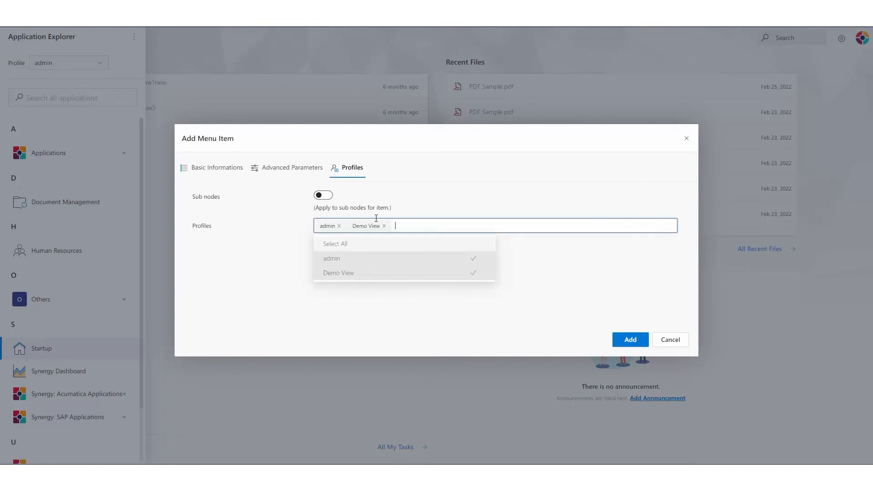
left_click(559, 262)
left_click(237, 170)
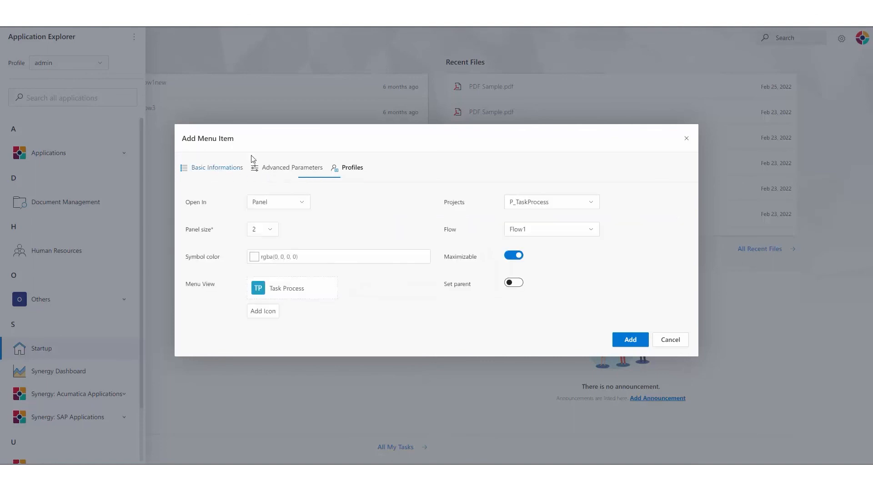
left_click(636, 340)
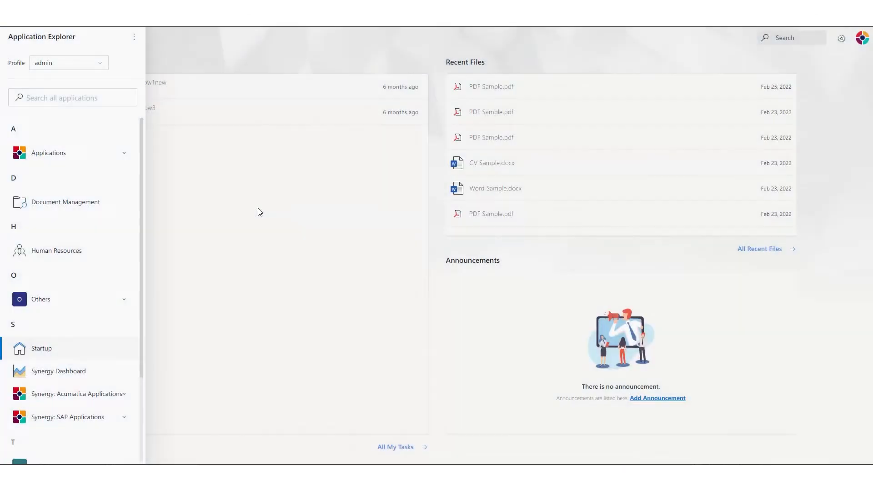
Save the application menu and switch to the Apps overview.
left_click(134, 37)
left_click(166, 74)
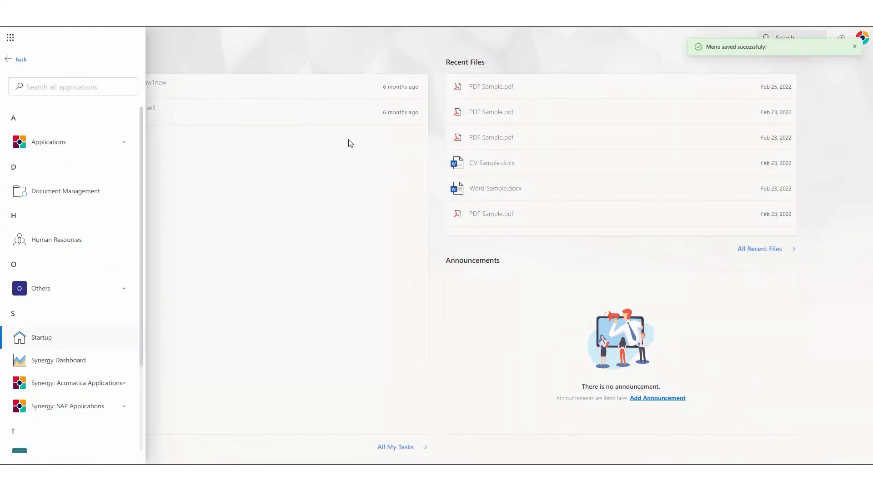
left_click(14, 60)
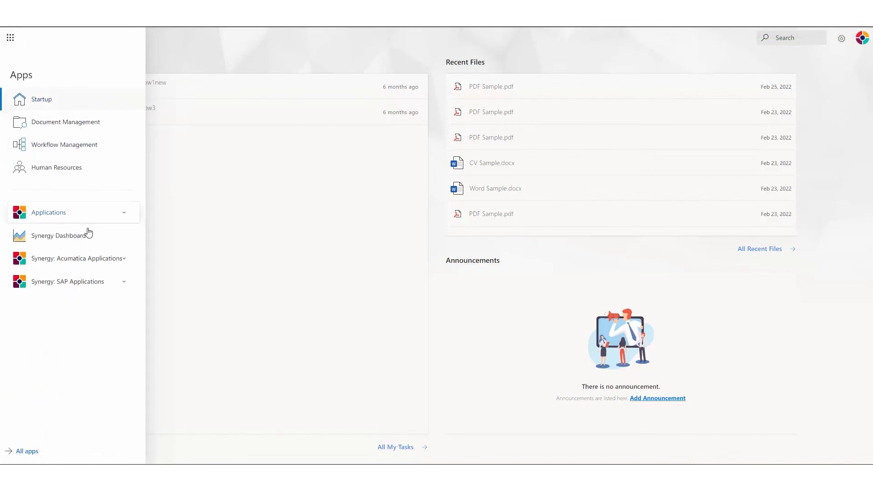
Launch Task Process from the All apps A–Z list.
left_click(250, 60)
left_click(10, 38)
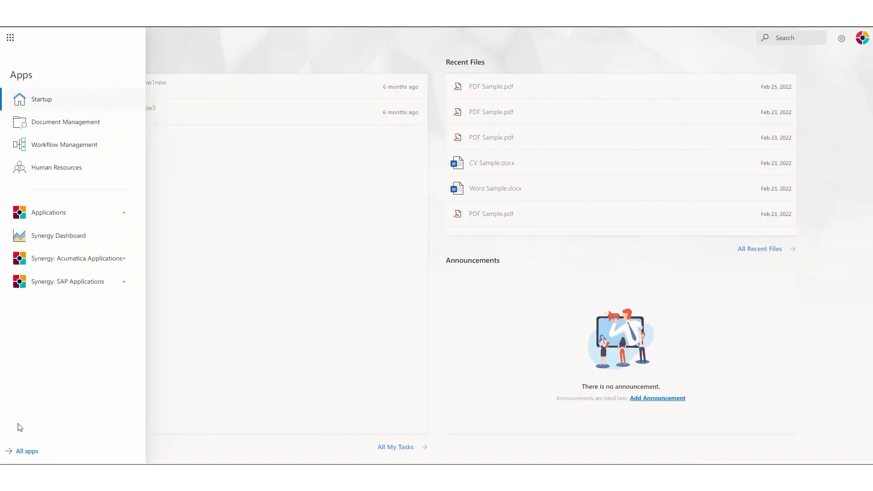
left_click(23, 455)
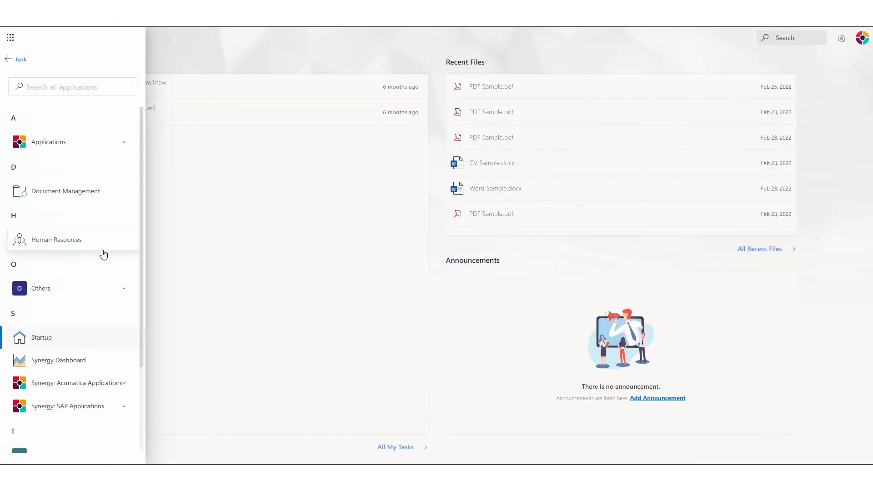
scroll(103, 254, "down", 3)
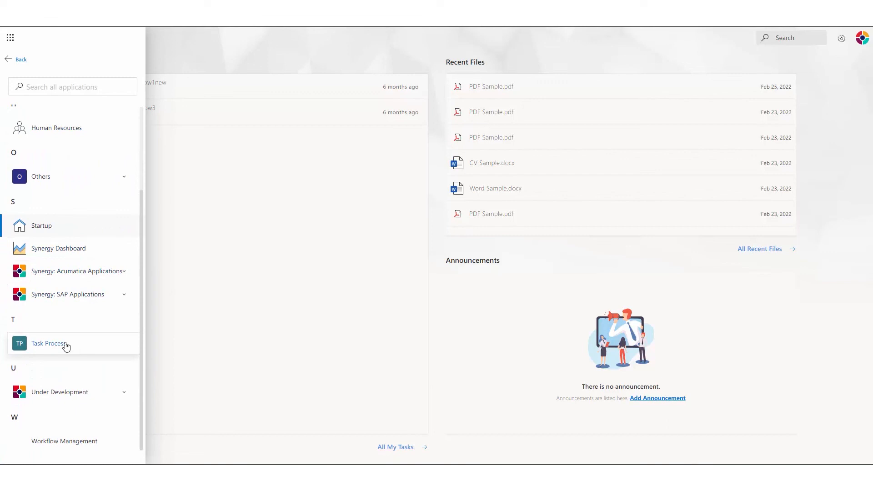
left_click(65, 345)
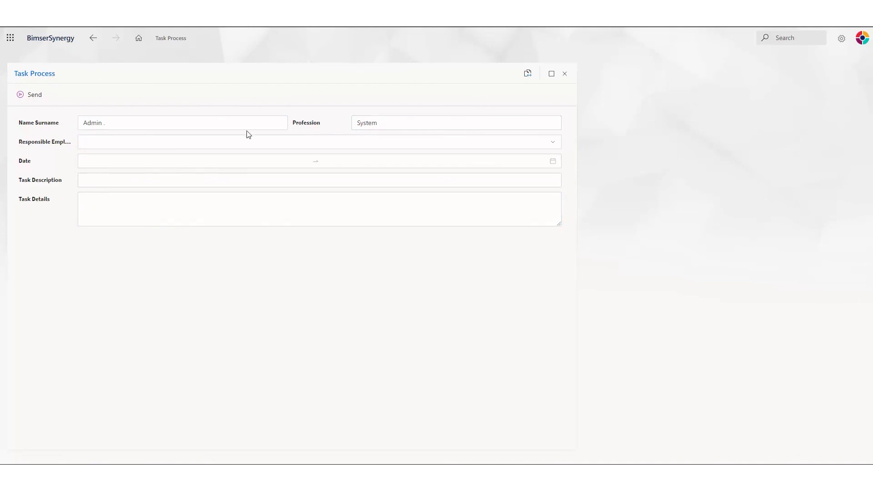
Assign the task to the responsible employee for April 12–16, 2022.
left_click(370, 180)
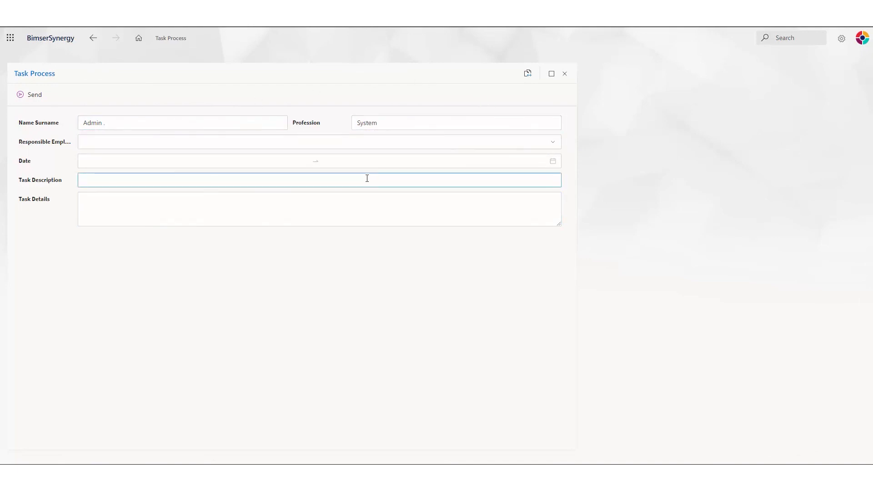
left_click(555, 142)
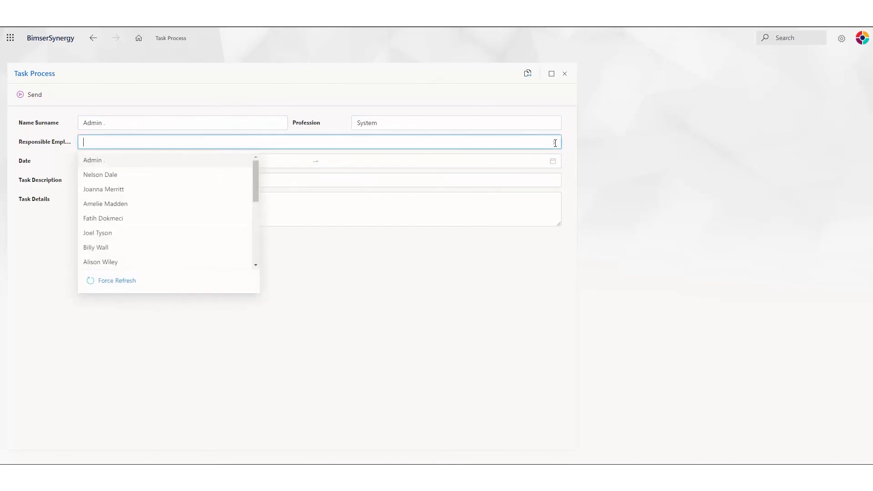
mouse_move(258, 168)
left_mouse_down()
mouse_move(252, 229)
mouse_move(258, 163)
left_mouse_up()
left_click(129, 173)
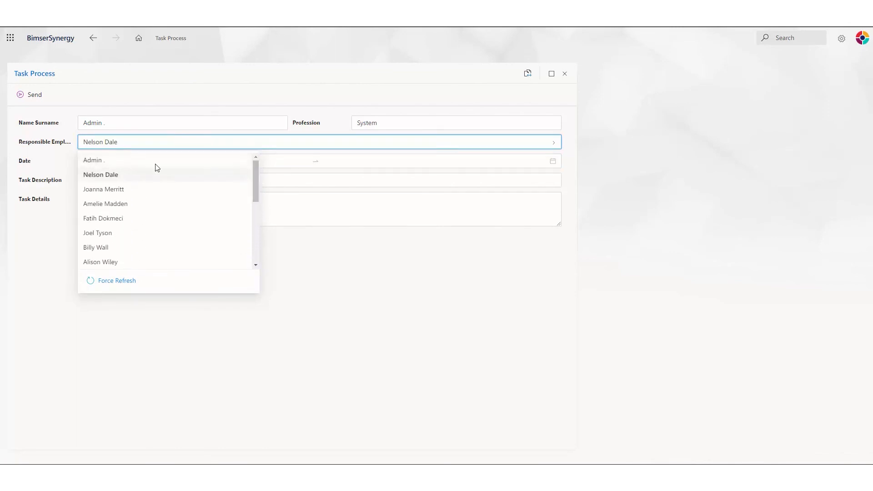
left_click(189, 162)
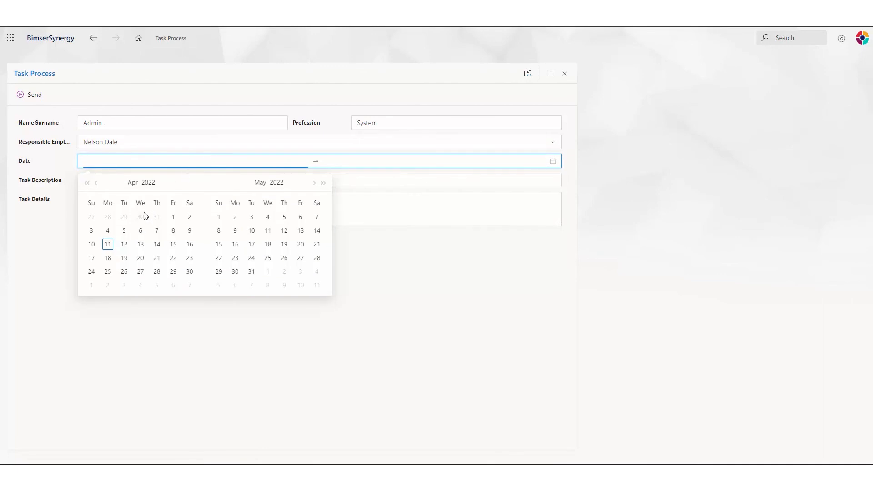
left_click(124, 244)
left_click(189, 244)
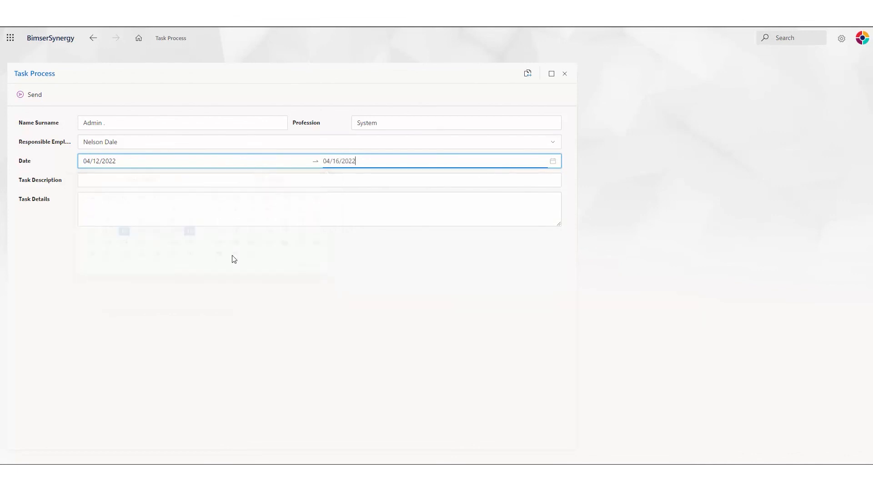
Enter description 'test' and details 'test123', then send the task.
left_click(281, 179)
type("test")
left_click(188, 204)
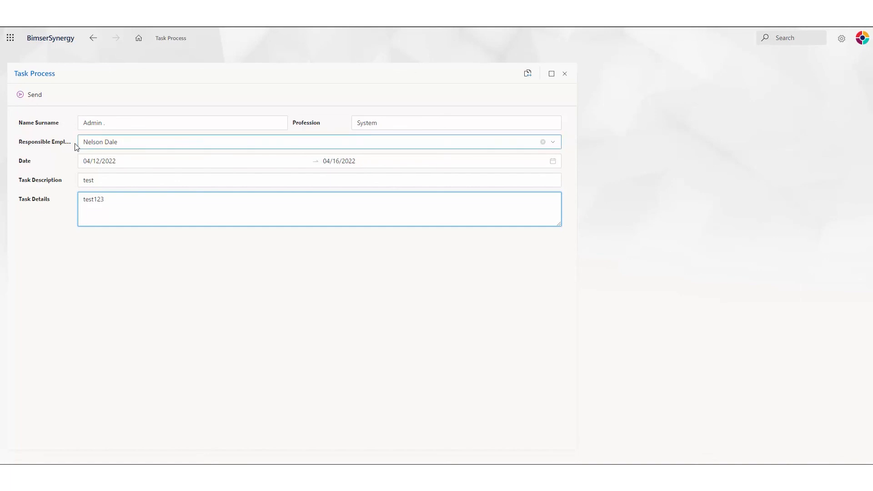
left_click(29, 96)
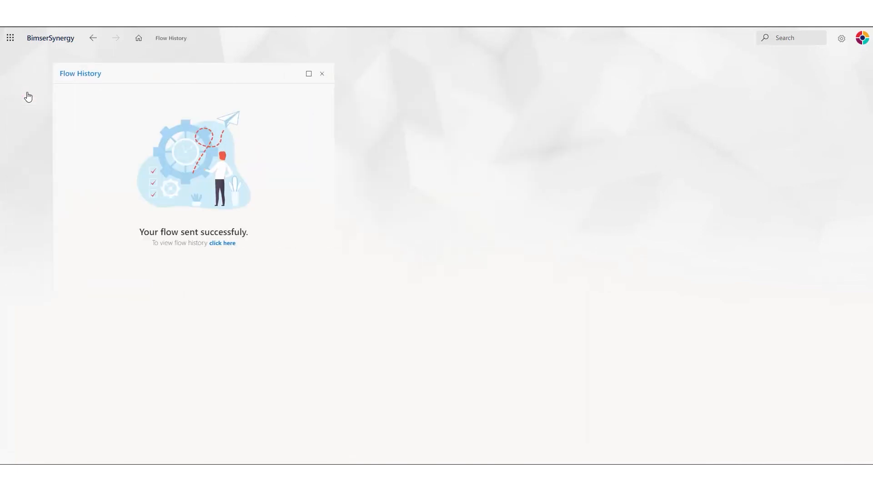
View the submitted task's flow history.
left_click(172, 244)
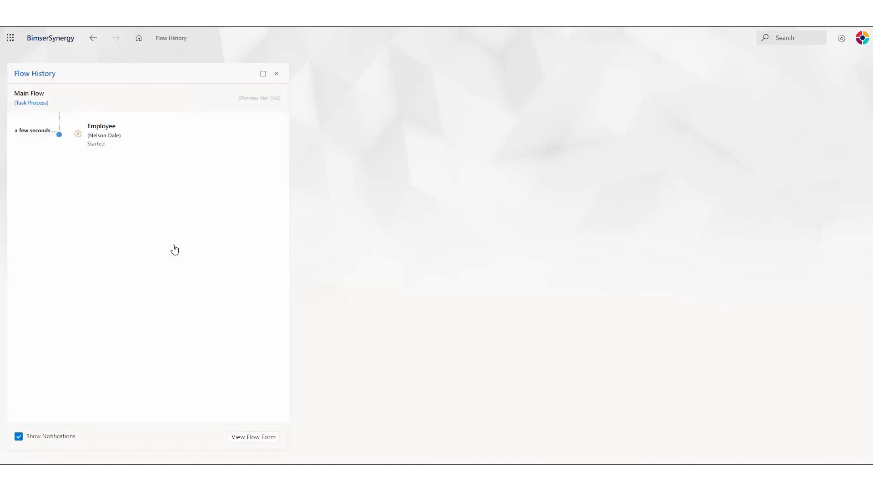
mouse_move(91, 135)
left_mouse_down()
mouse_move(118, 140)
mouse_move(105, 142)
left_mouse_up()
left_click(87, 161)
Sign out of the admin account and log in with the assigned employee's username and password.
left_click(862, 38)
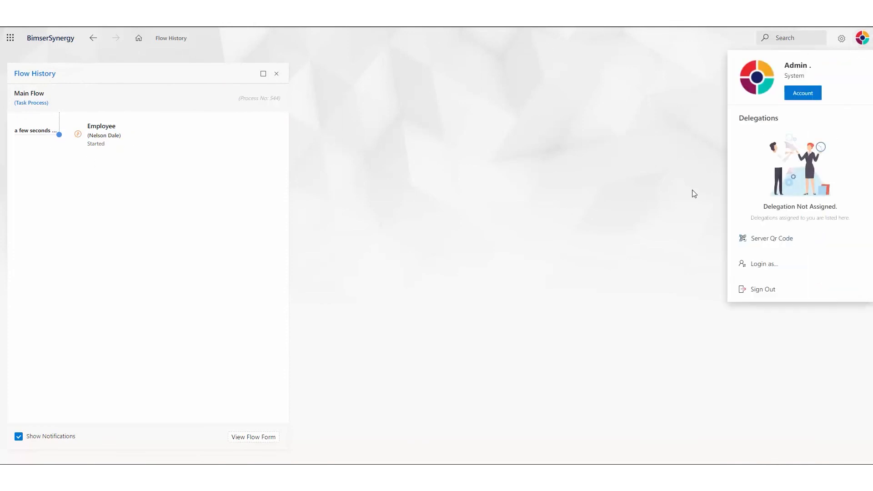
left_click(764, 291)
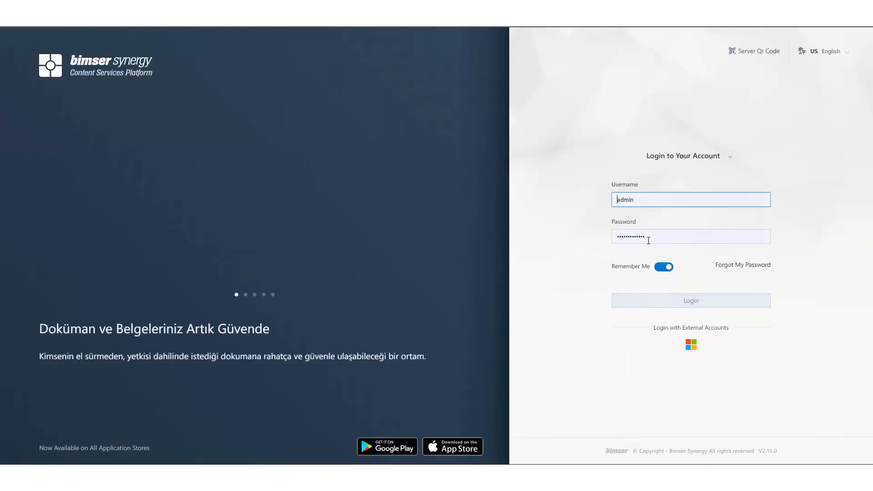
left_click(644, 204)
key("ctrl+a")
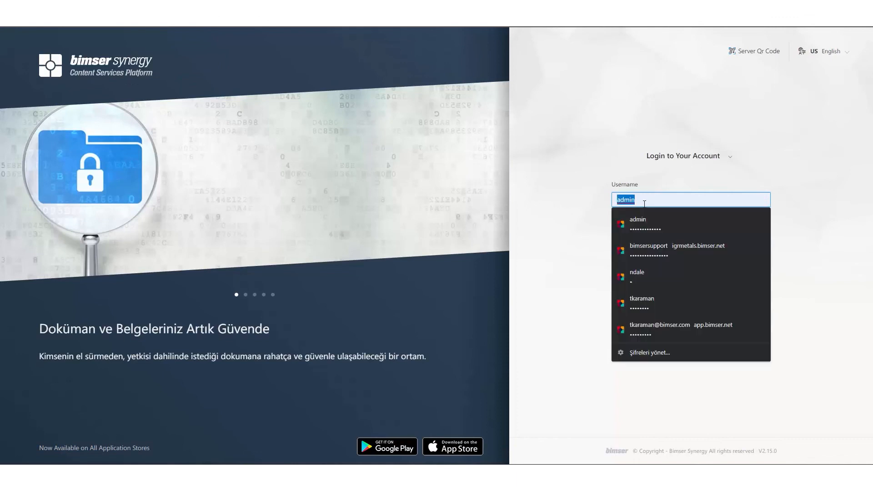
key("Tab")
type("•")
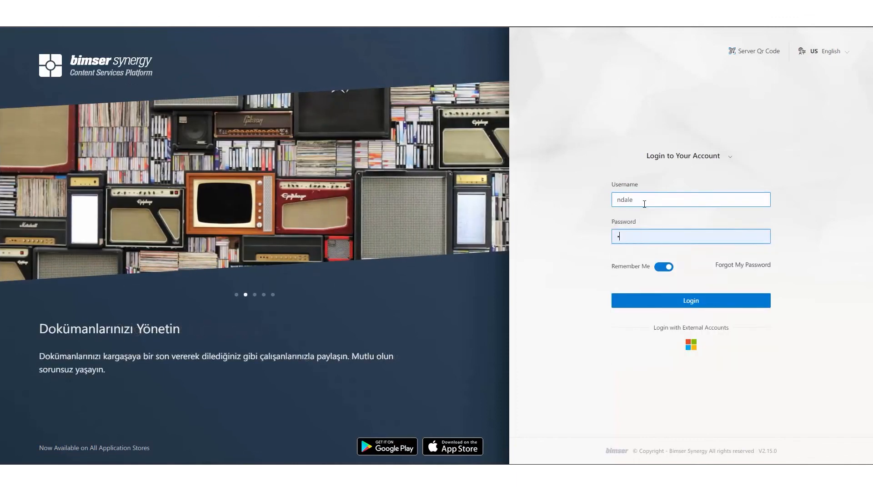
key("Return")
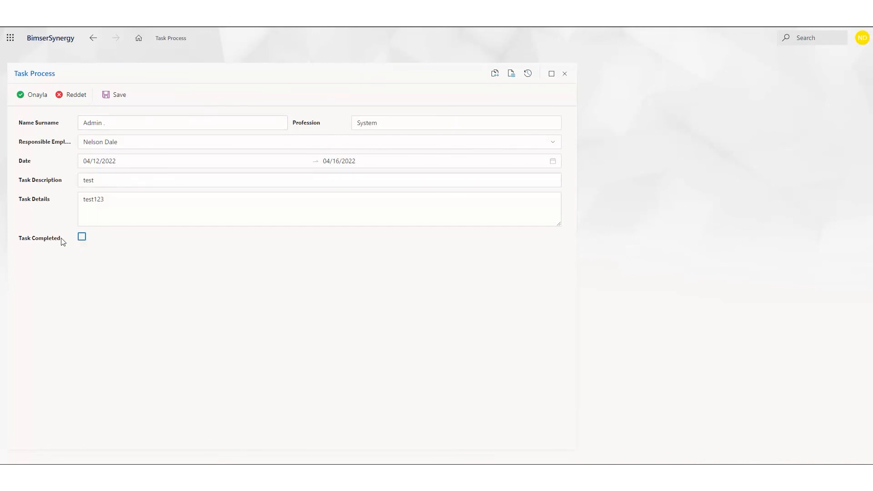
Mark the task completed with comment test123, approve it, and confirm Flow End 1 in its flow history.
left_click(323, 175)
left_click(82, 237)
left_click(393, 246)
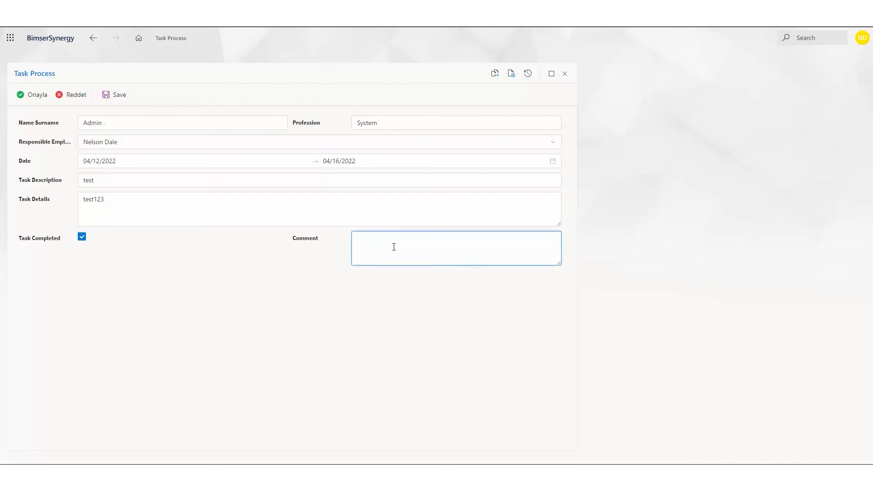
left_click(22, 98)
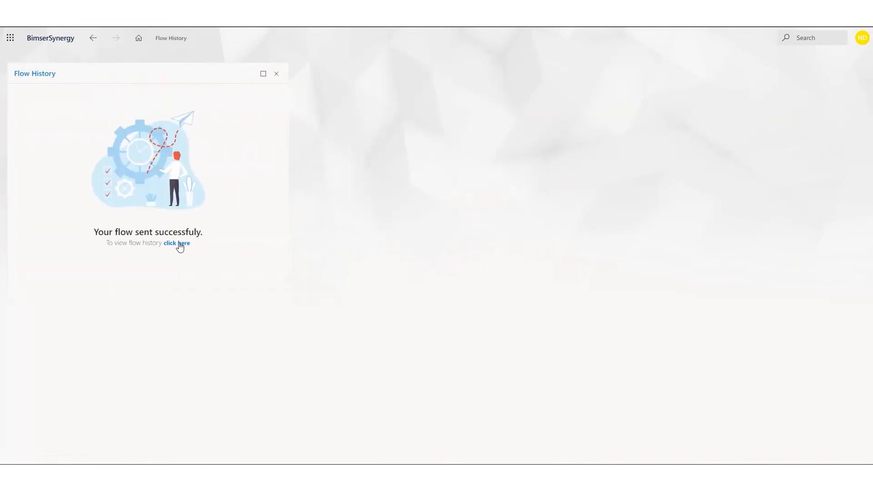
left_click(179, 245)
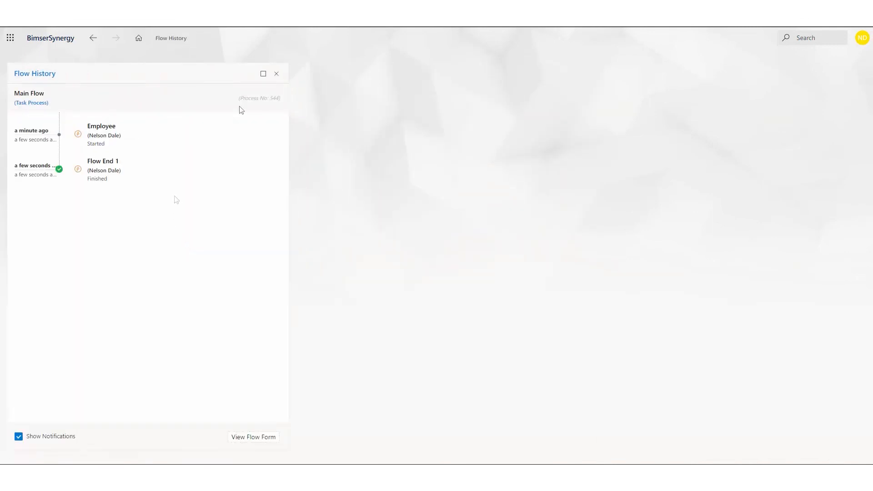